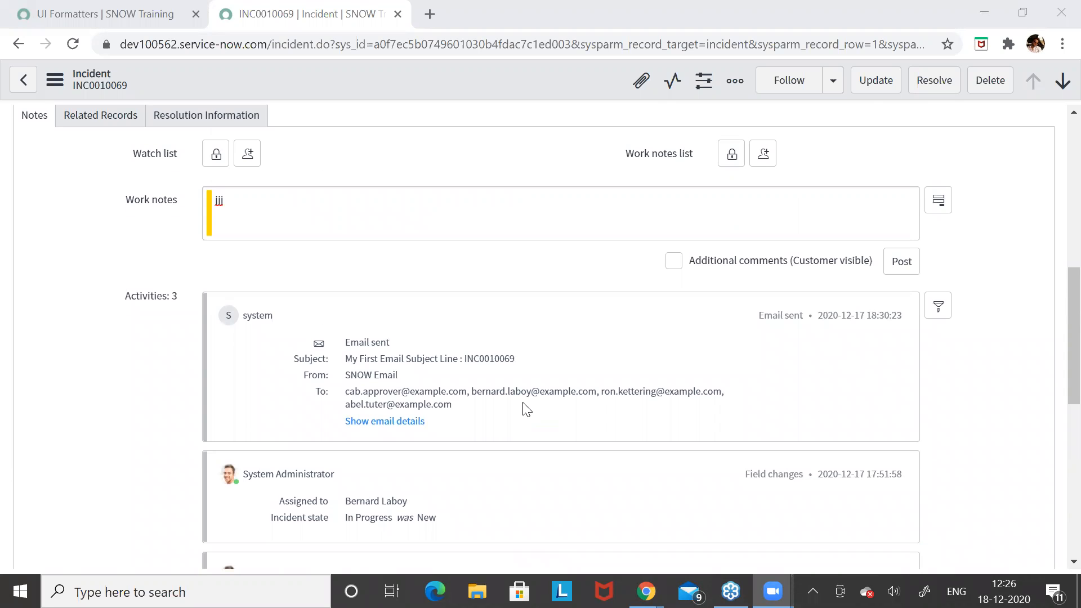
# Find the UI Macros module in the other ServiceNow tab's navigator and start a new macro record.
pyautogui.scroll(5, 523, 403)
pyautogui.scroll(5, 527, 409)
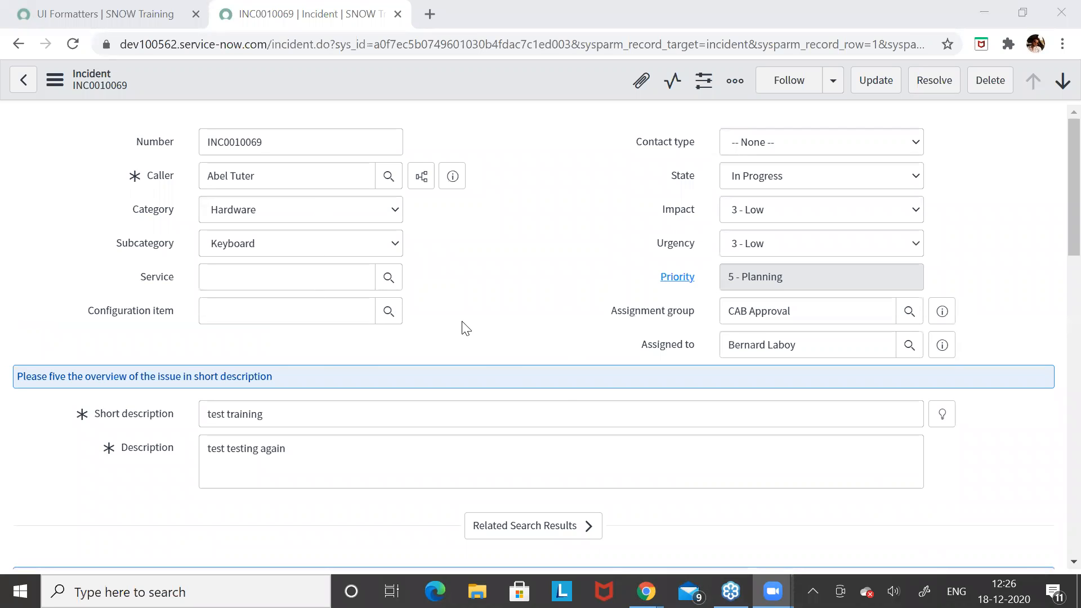
pyautogui.click(139, 21)
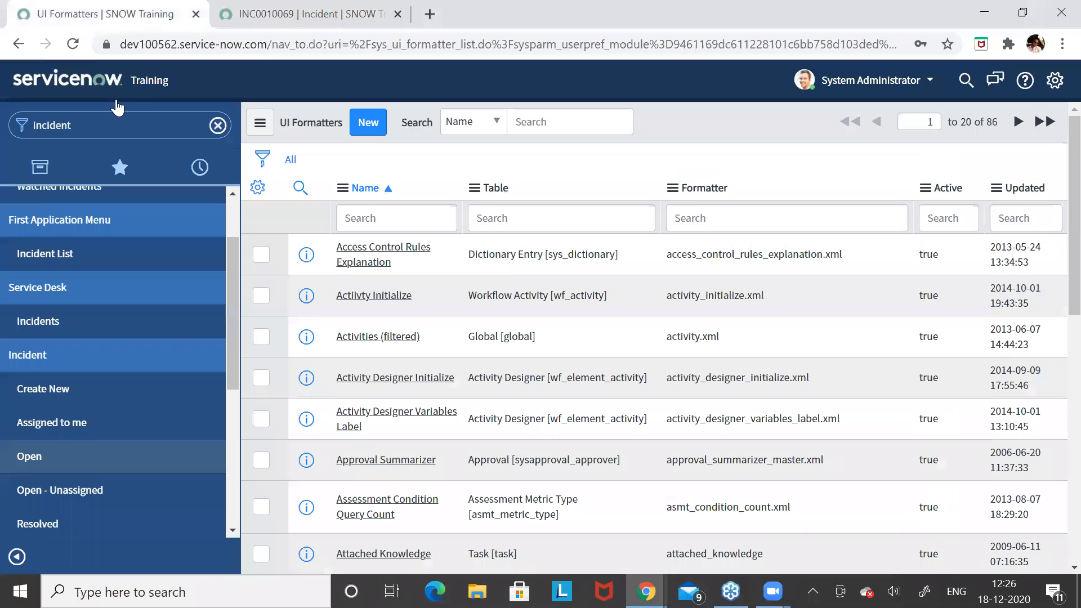
pyautogui.doubleClick(116, 138)
pyautogui.press('BackSpace')
pyautogui.write('ui macro')
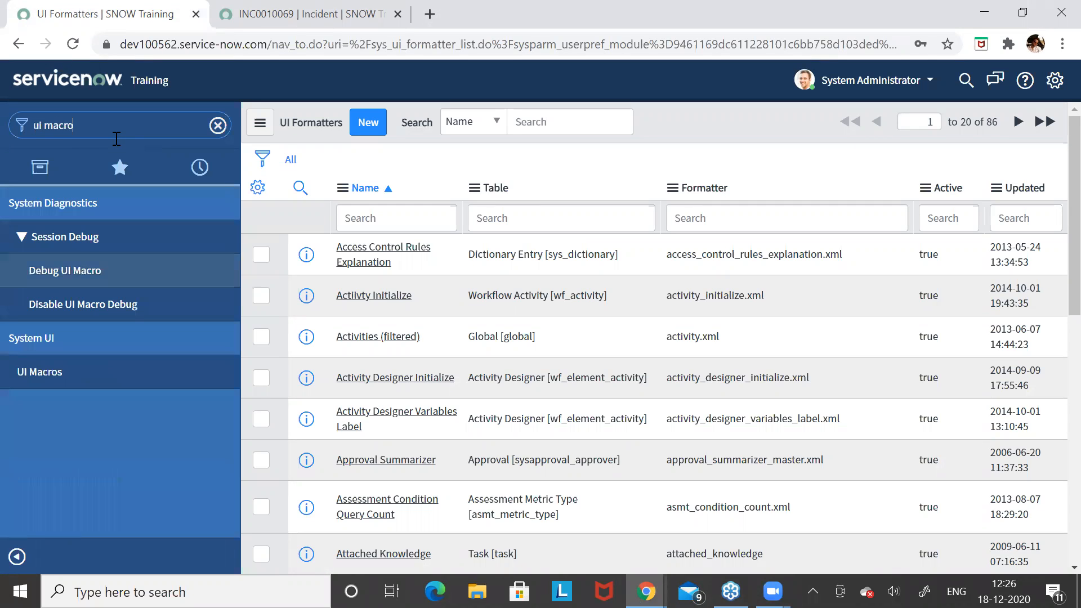
pyautogui.click(55, 378)
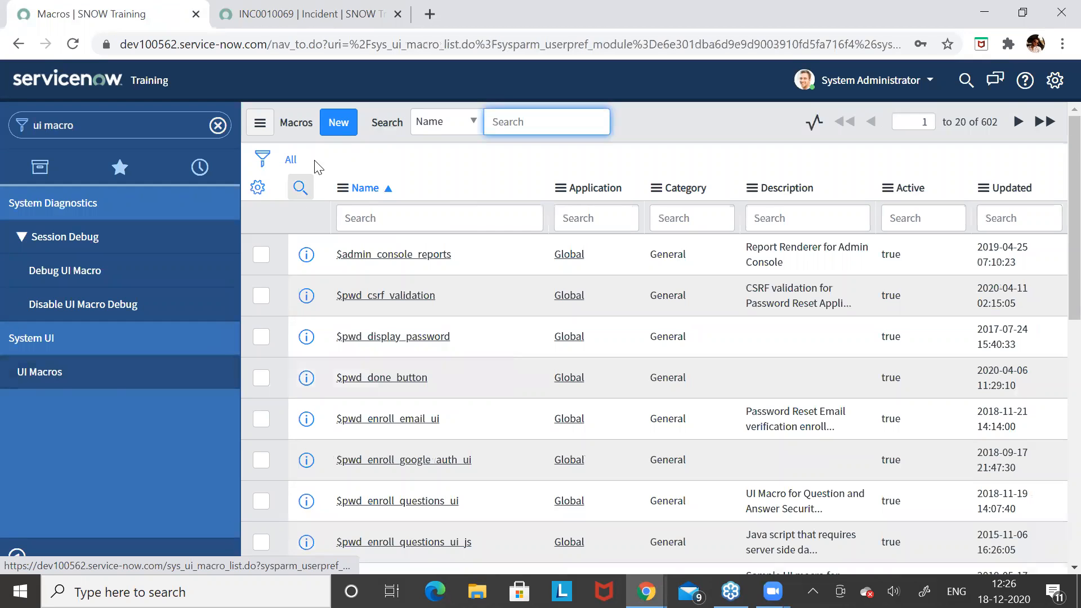
pyautogui.click(337, 130)
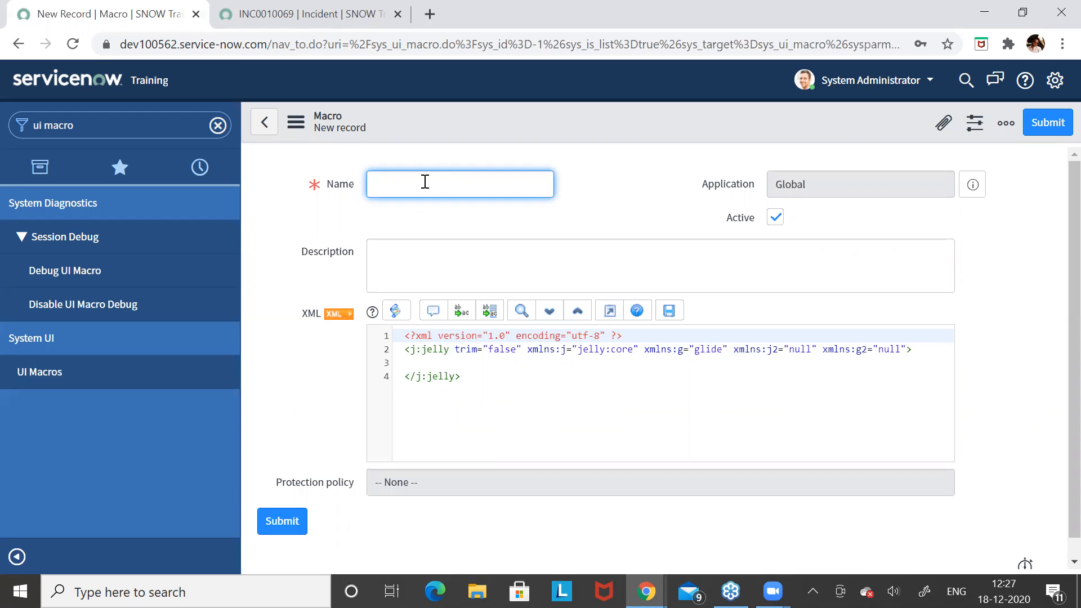
# Name the new macro my_first_macro and select the name text for reuse.
pyautogui.write('?M')
pyautogui.press('BackSpace')
pyautogui.press('BackSpace')
pyautogui.write('my_first_macro')
pyautogui.moveTo(458, 188); pyautogui.dragTo(339, 197)
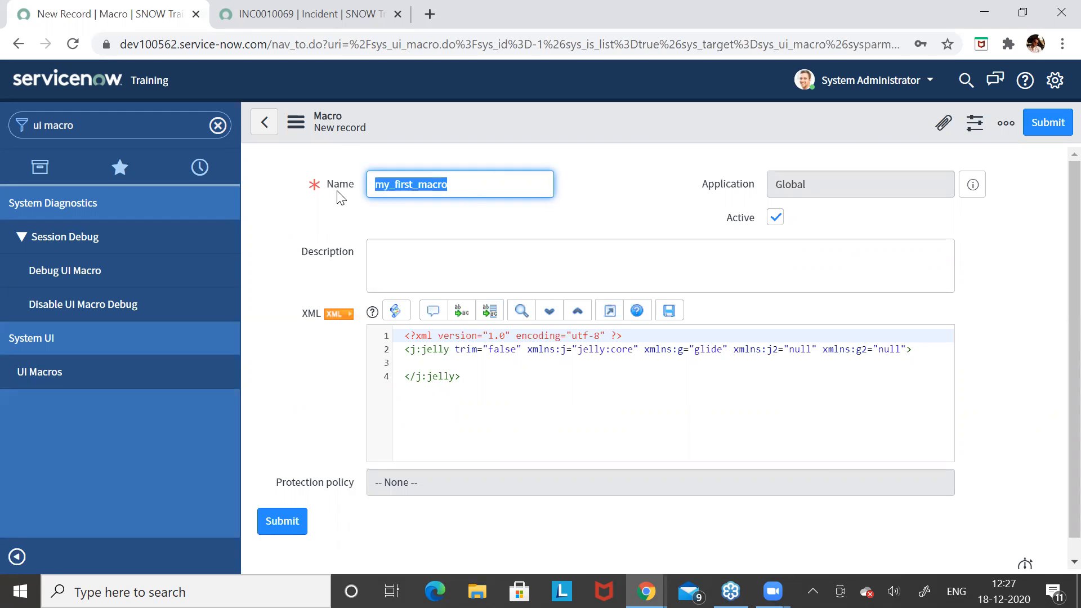
# Add an h1 heading reading "This is my ui macro" inside the XML's jelly block and save the macro.
pyautogui.click(440, 361)
pyautogui.write('<>')
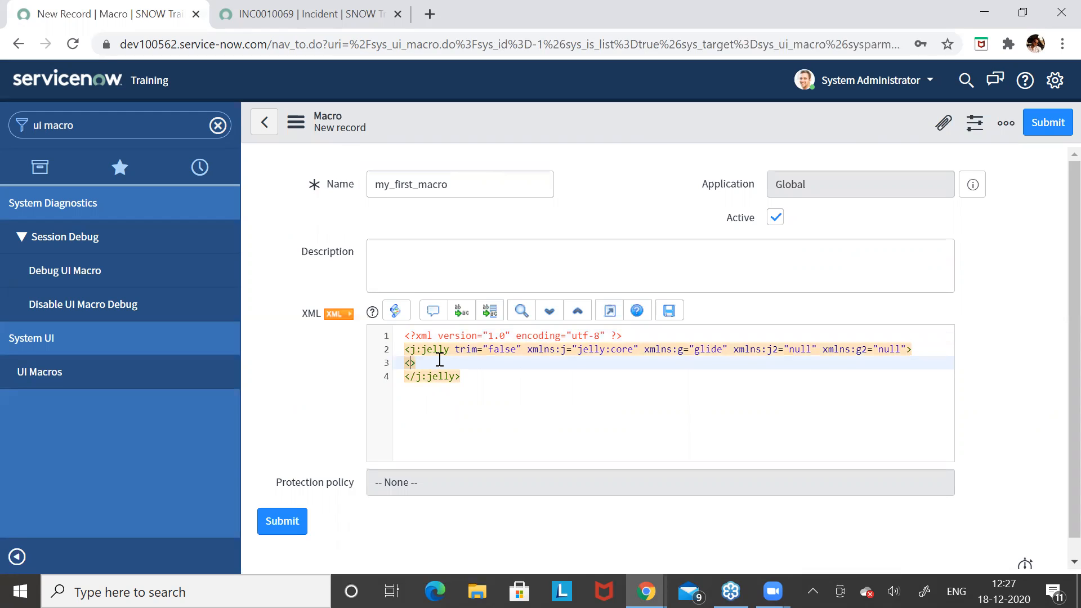
pyautogui.write('h1')
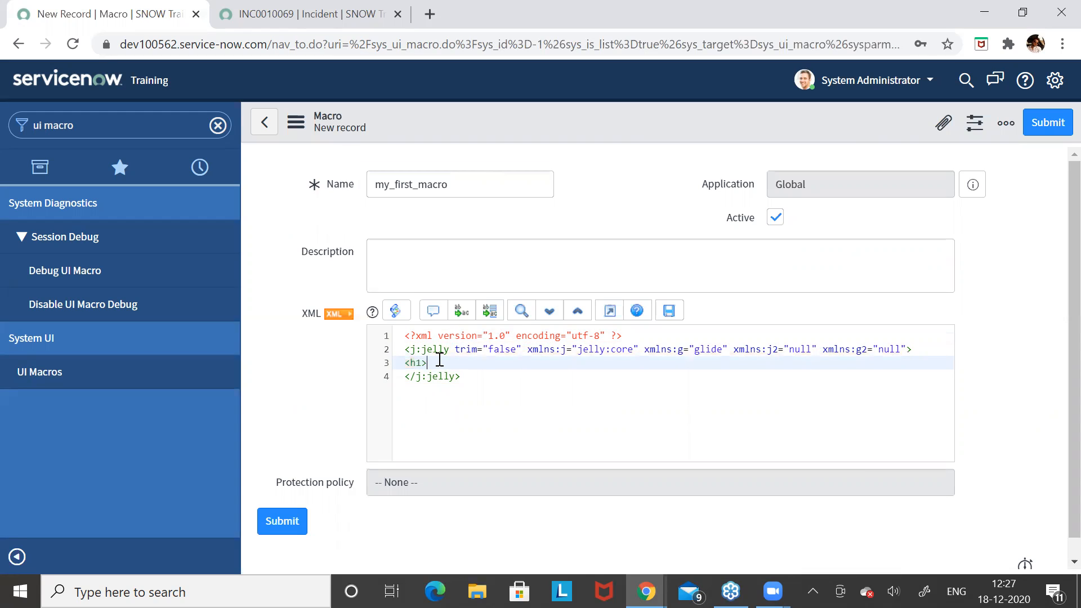
pyautogui.write('</')
pyautogui.write('>')
pyautogui.write('h1')
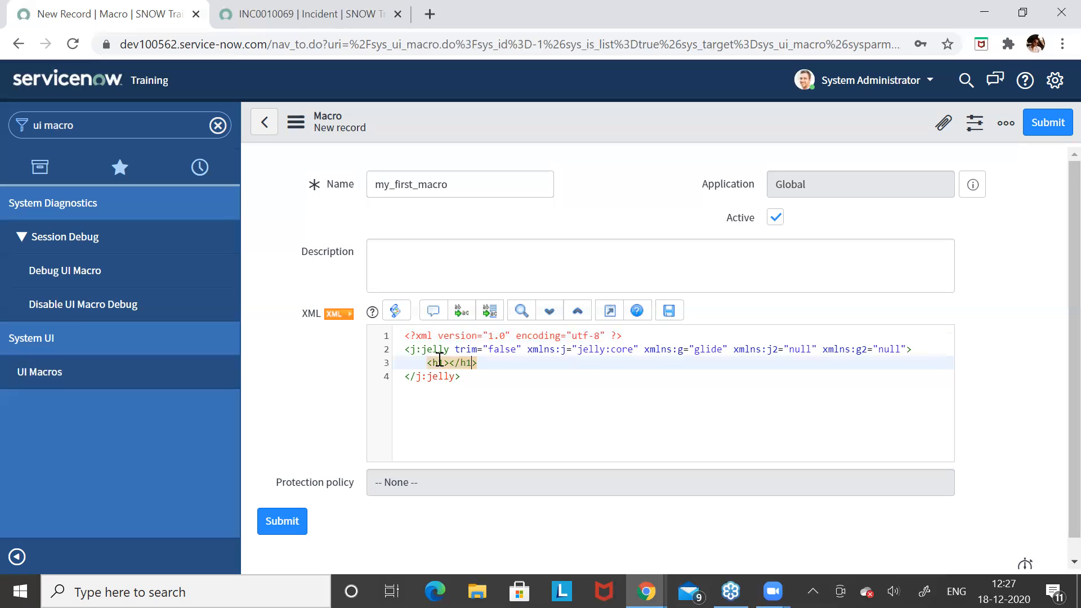
pyautogui.write('This is my ui macro')
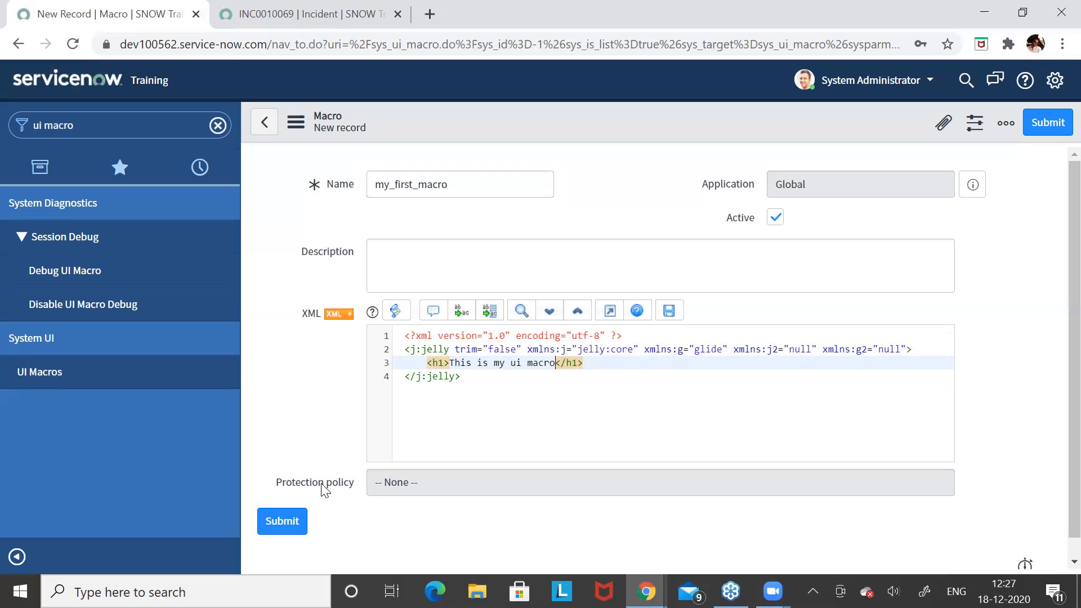
pyautogui.rightClick(526, 119)
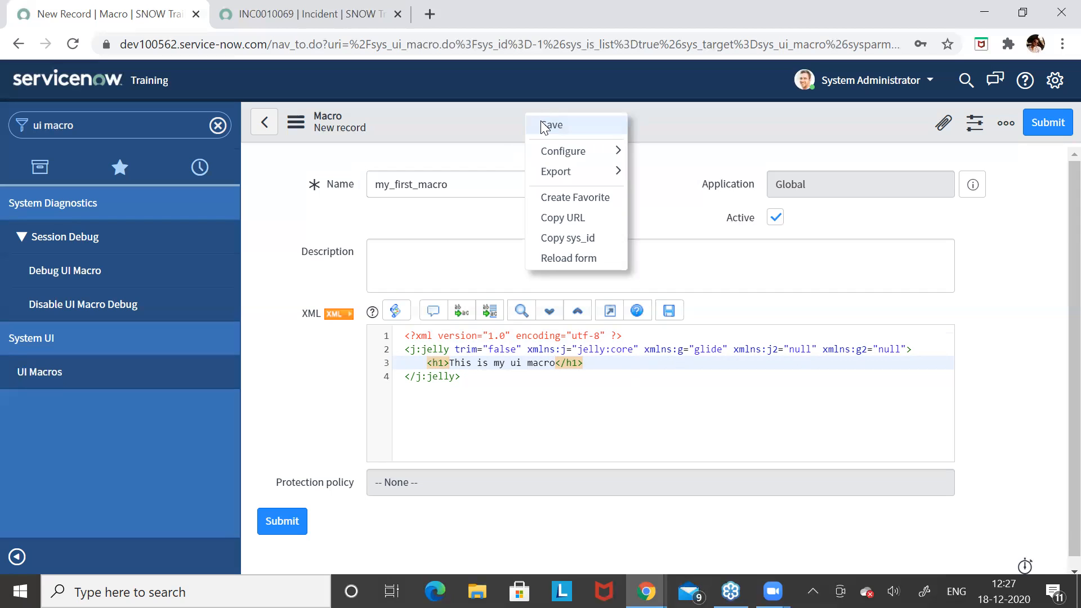
pyautogui.click(543, 126)
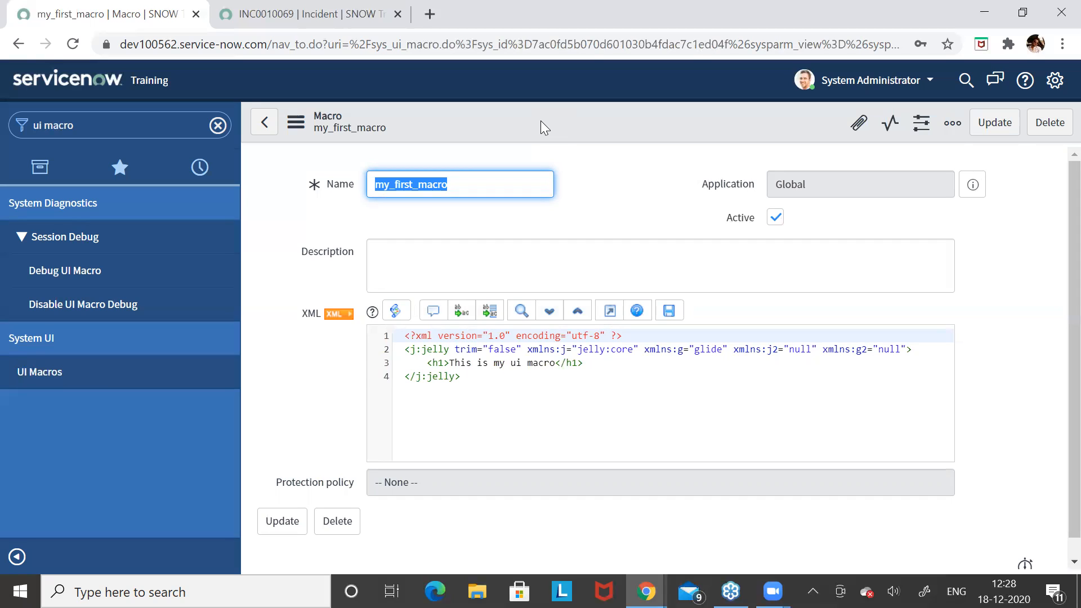
# Find the Formatters module in the navigator and start a new UI formatter record.
pyautogui.moveTo(119, 121); pyautogui.dragTo(13, 123)
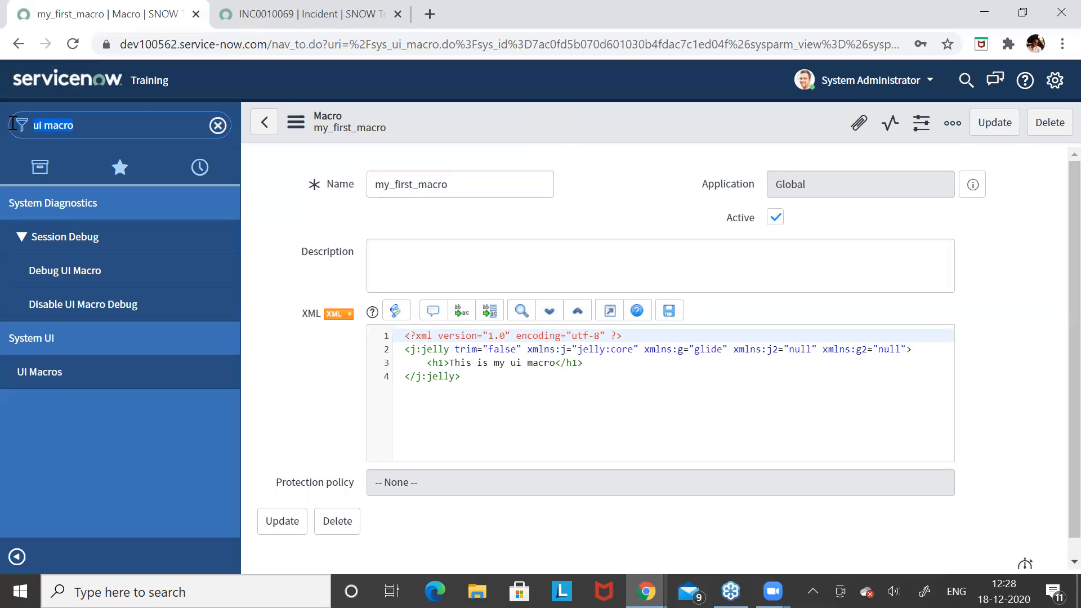
pyautogui.write('ui')
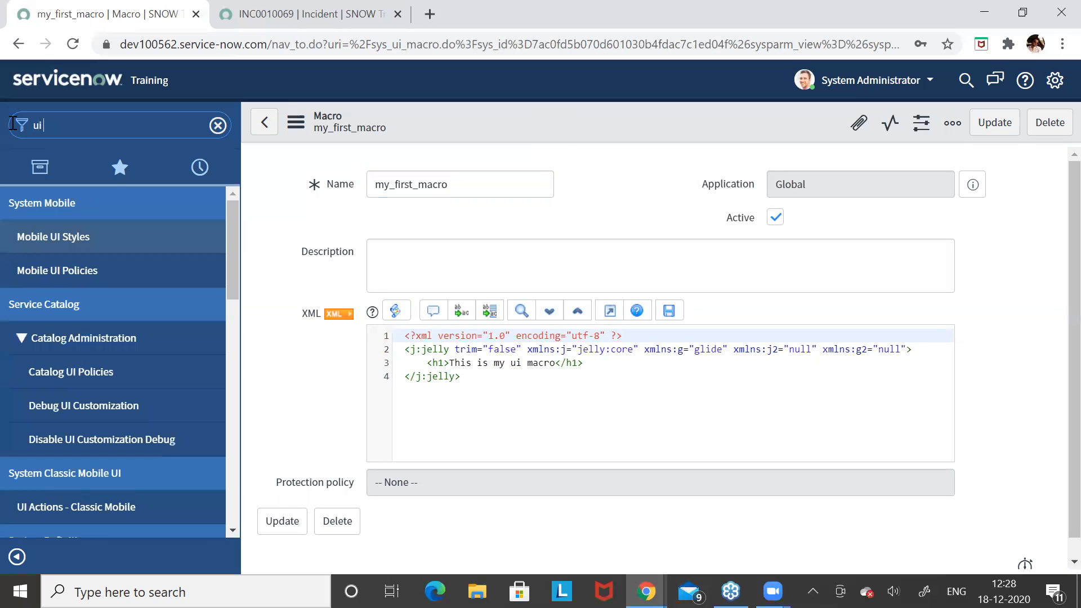
pyautogui.write(' form')
pyautogui.press('BackSpace')
pyautogui.press('BackSpace')
pyautogui.press('BackSpace')
pyautogui.press('BackSpace')
pyautogui.press('BackSpace')
pyautogui.press('BackSpace')
pyautogui.press('BackSpace')
pyautogui.write('form')
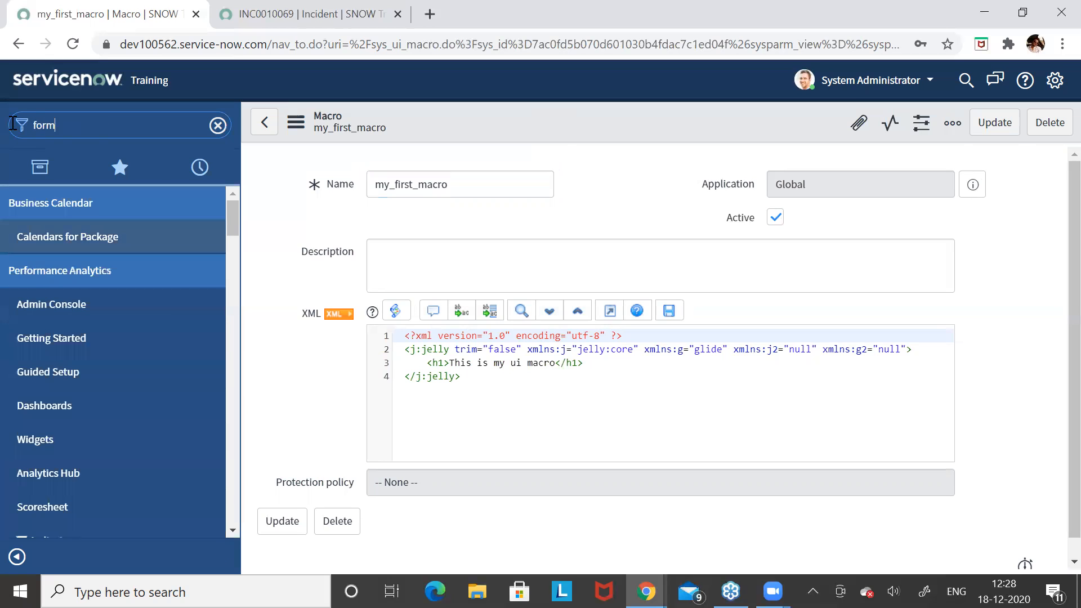
pyautogui.write('atte')
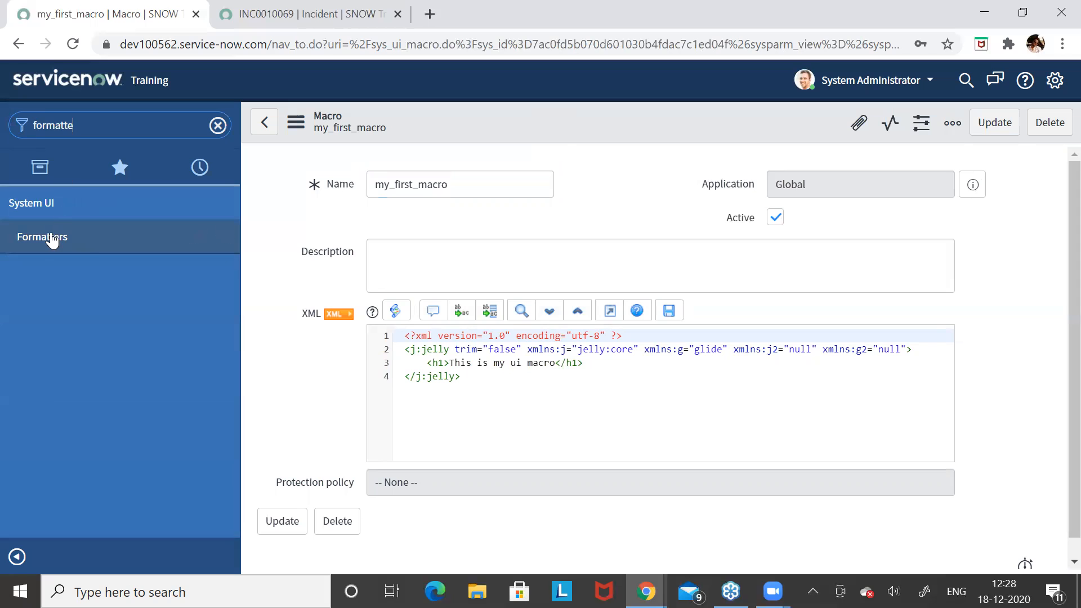
pyautogui.click(51, 237)
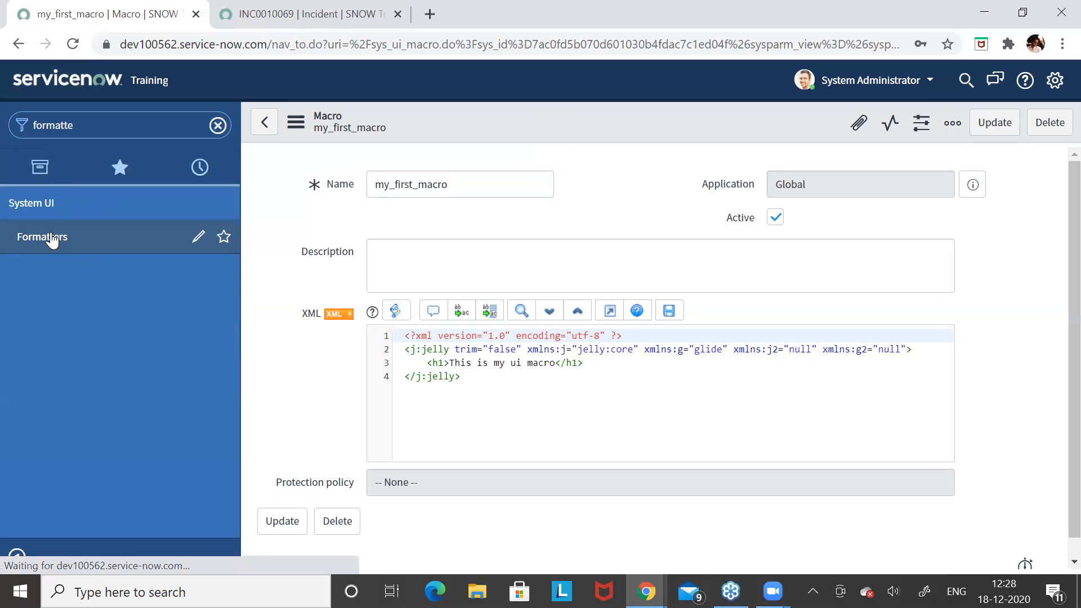
pyautogui.click(369, 124)
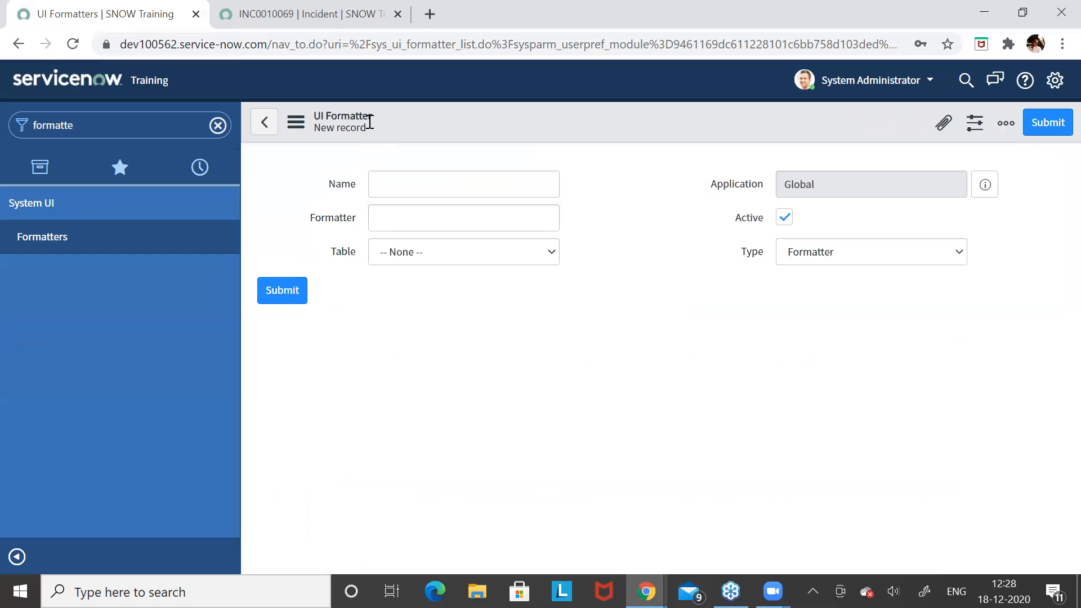
# Name the new UI formatter "Incident Macro".
pyautogui.click(404, 219)
pyautogui.click(404, 187)
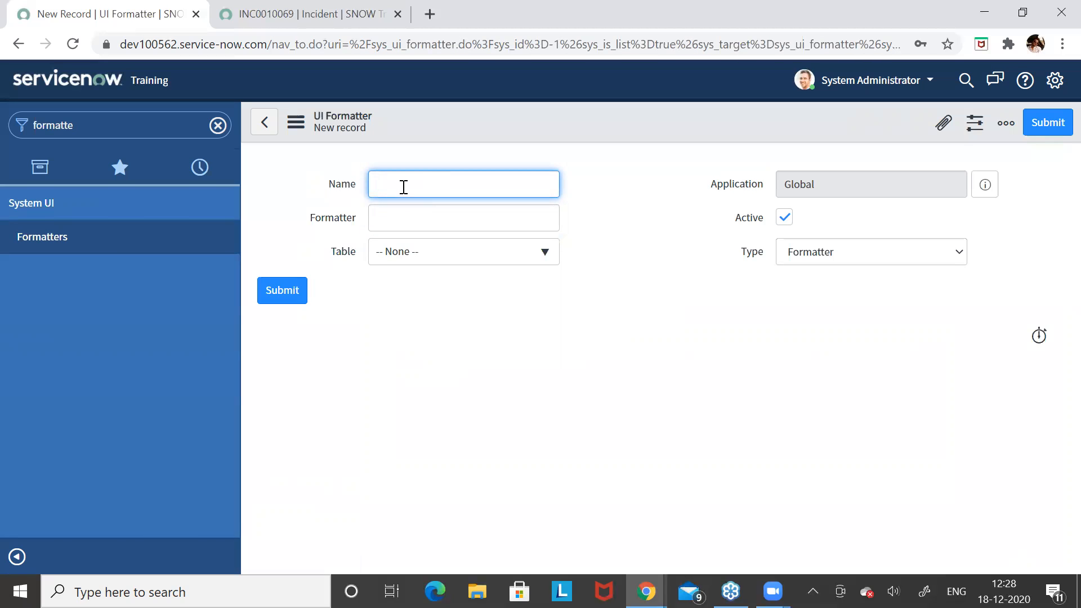
pyautogui.write('Incident MAcro')
pyautogui.doubleClick(453, 197)
pyautogui.click(453, 198)
pyautogui.press('BackSpace')
pyautogui.write('a')
# Set the formatter to my_first_macro.xml and the table to Incident [incident], and submit the record.
pyautogui.click(471, 212)
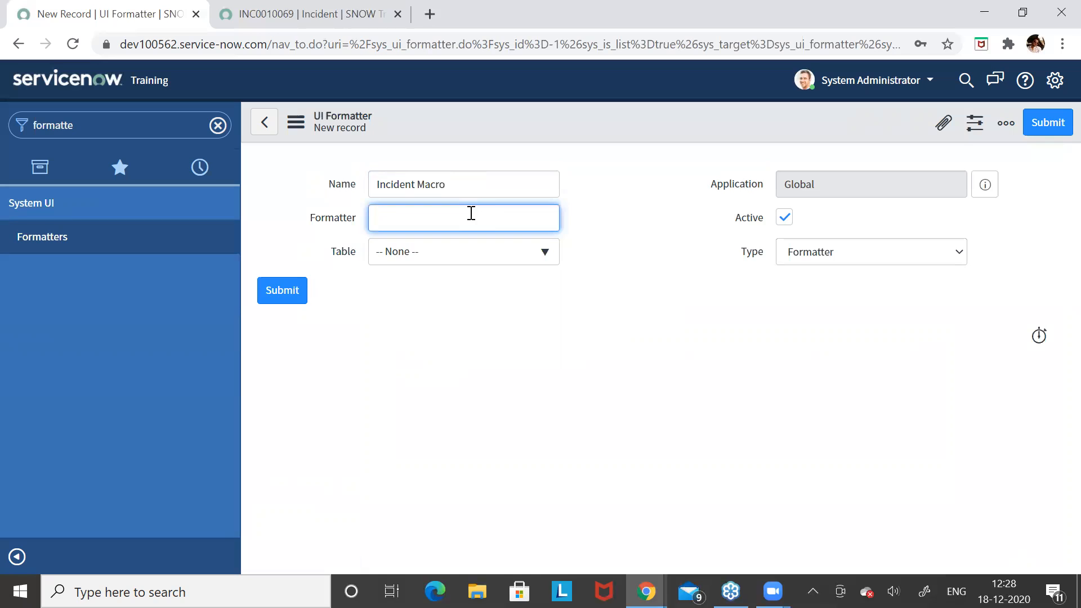
pyautogui.write('my_first_macro')
pyautogui.write('.xml')
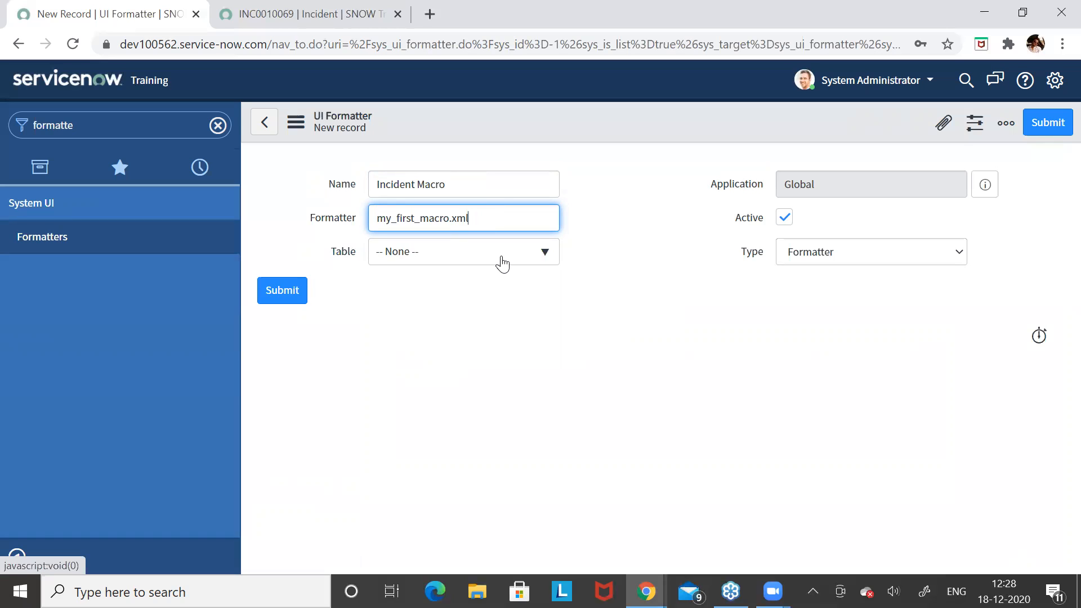
pyautogui.click(546, 256)
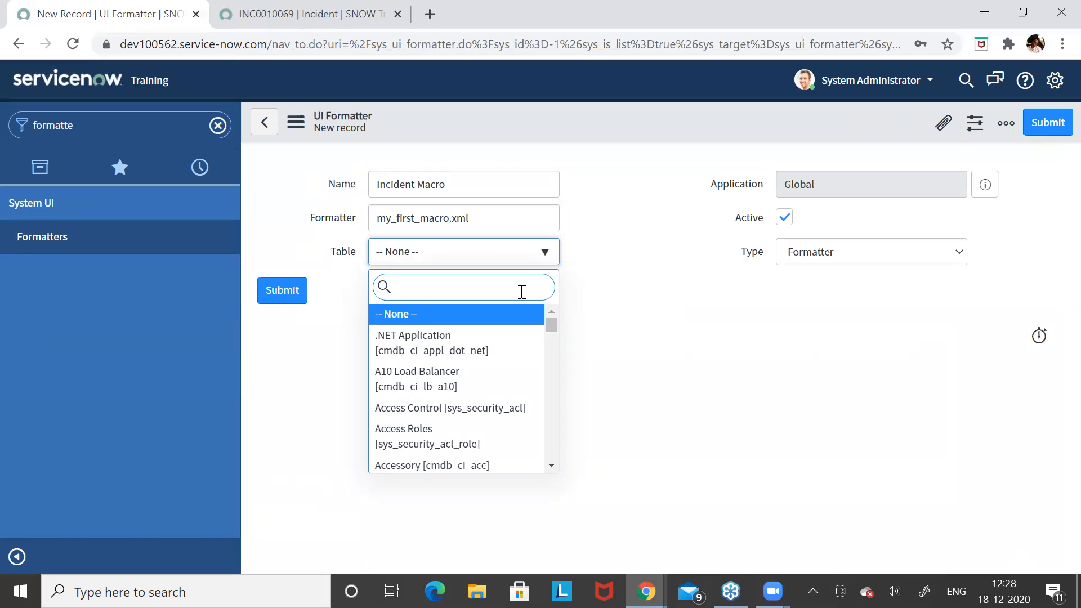
pyautogui.write('incident')
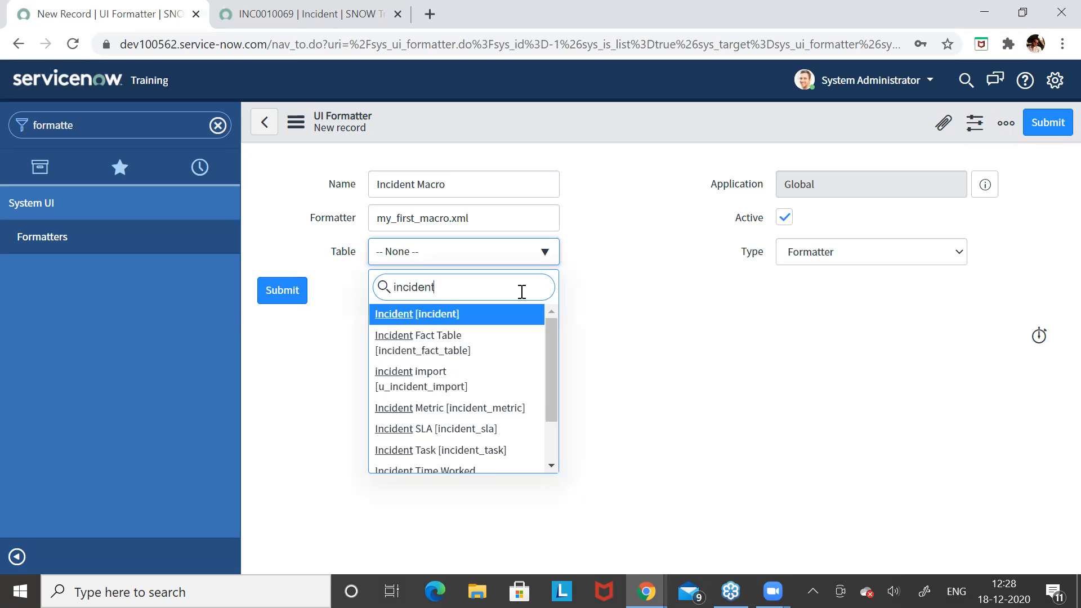
pyautogui.click(495, 314)
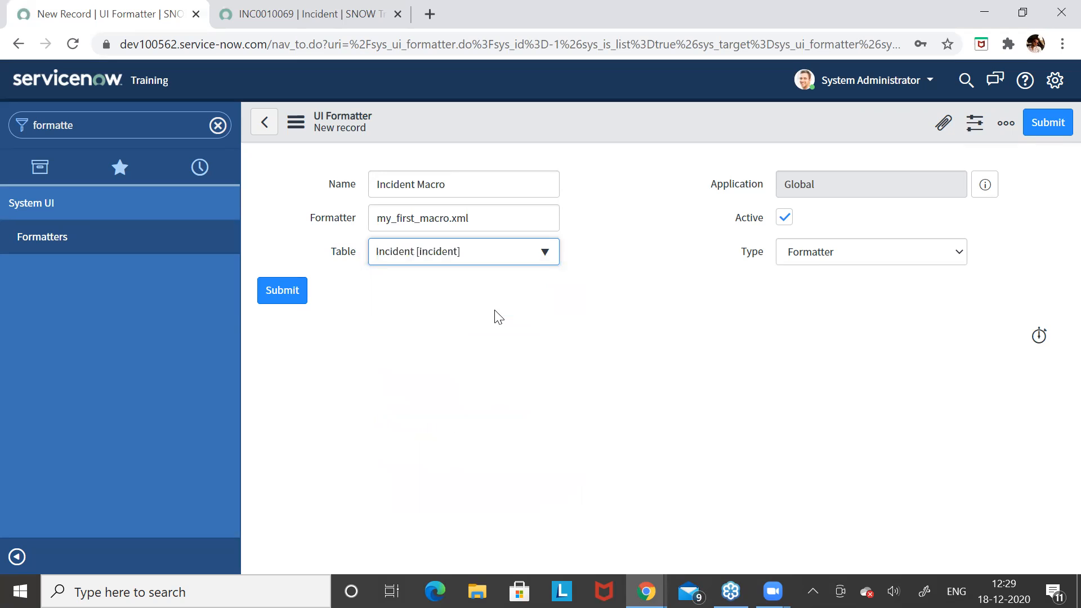
pyautogui.click(282, 290)
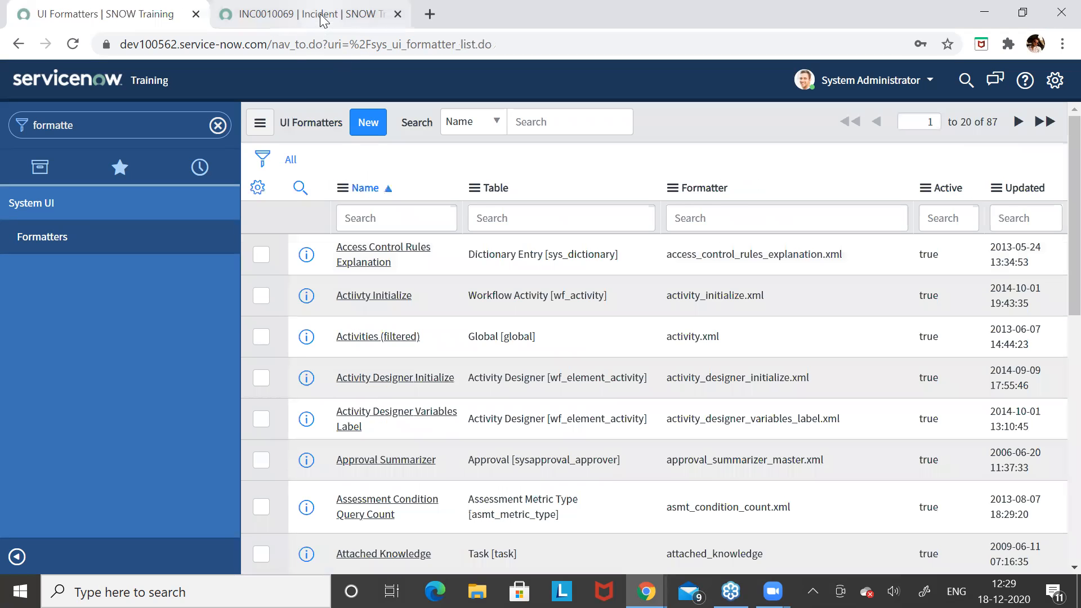
# Return to the open incident record and reload its form, discarding the unsaved changes.
pyautogui.click(366, 13)
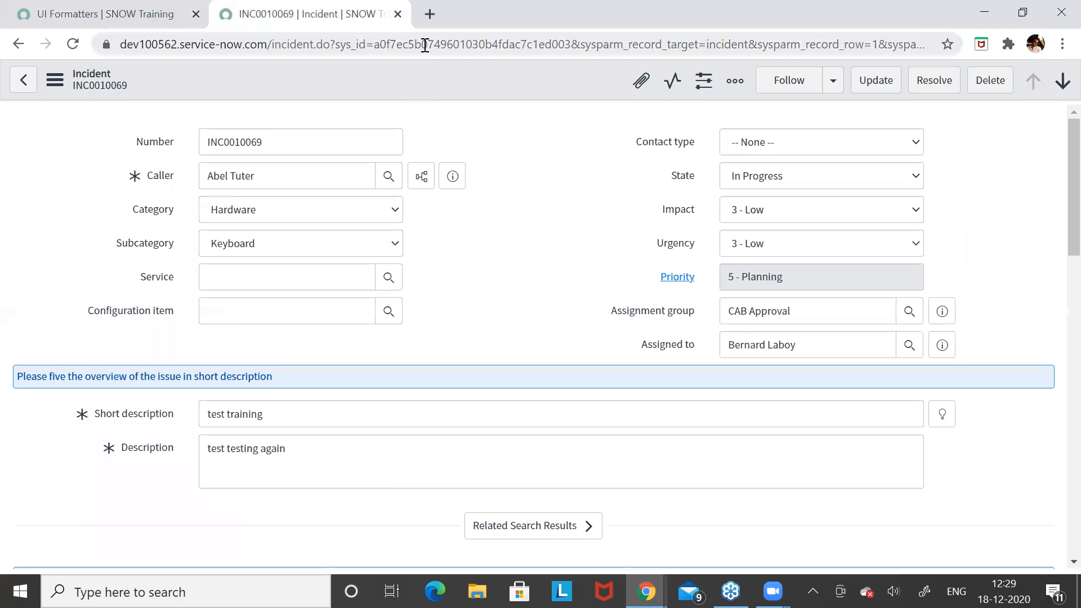
pyautogui.click(423, 45)
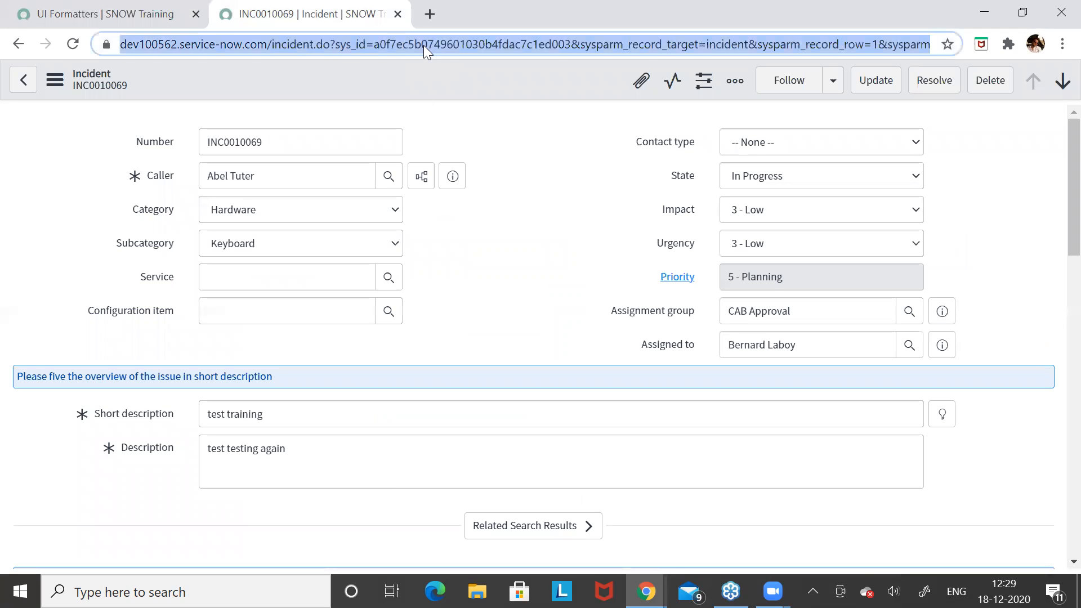
pyautogui.press('Return')
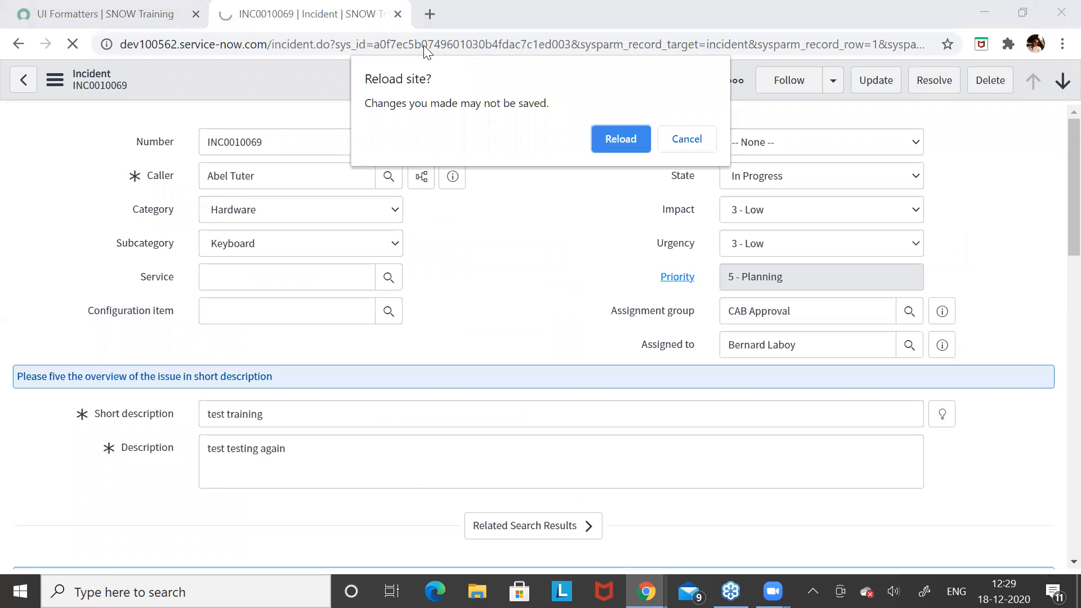
pyautogui.click(610, 136)
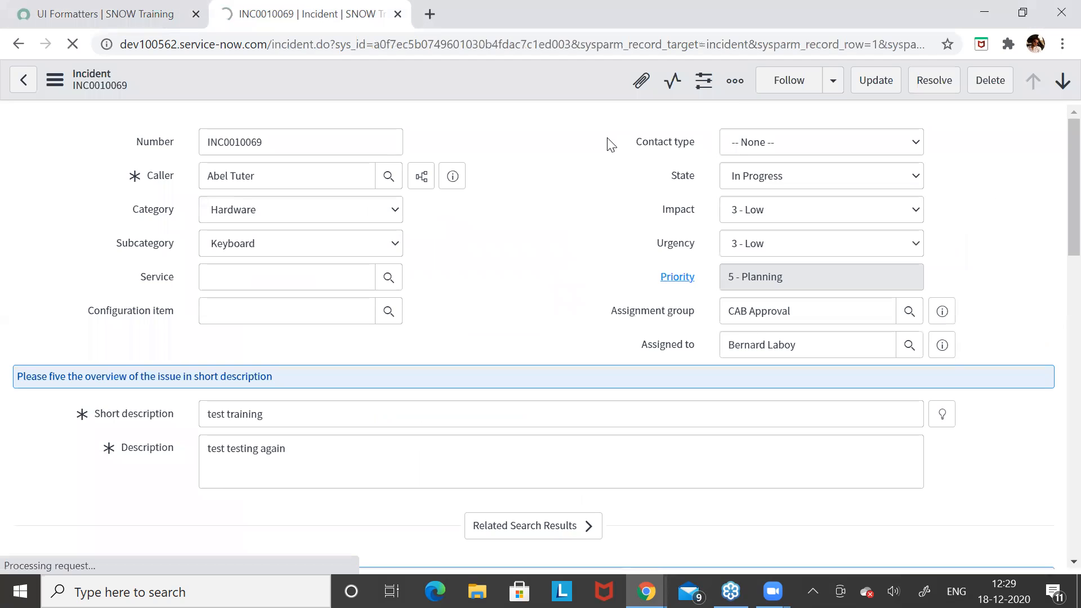
# Open the Form Layout configuration for the Incident form.
pyautogui.rightClick(414, 76)
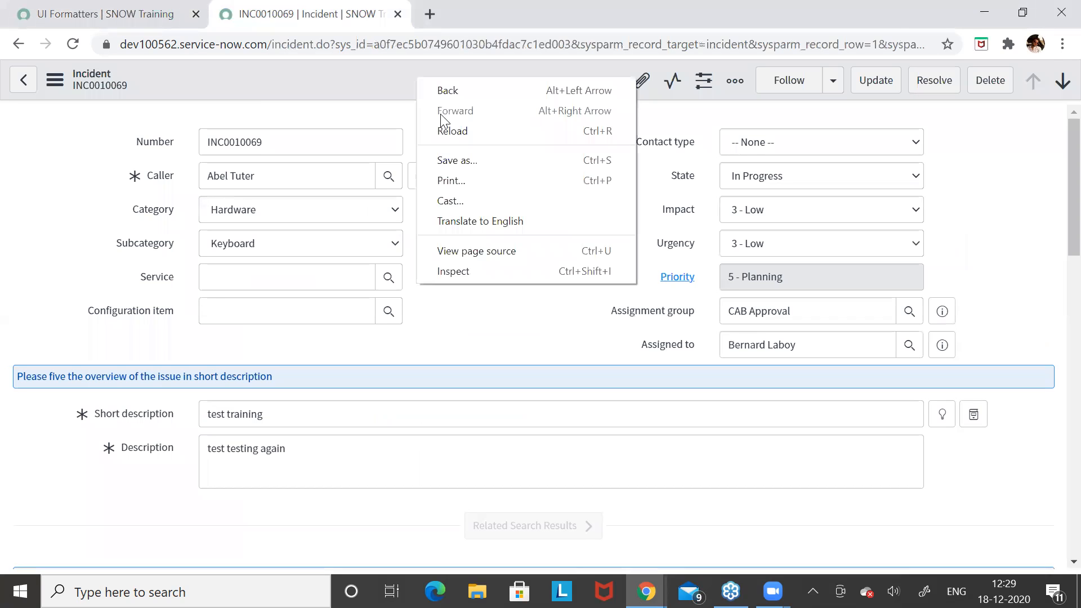
pyautogui.rightClick(365, 73)
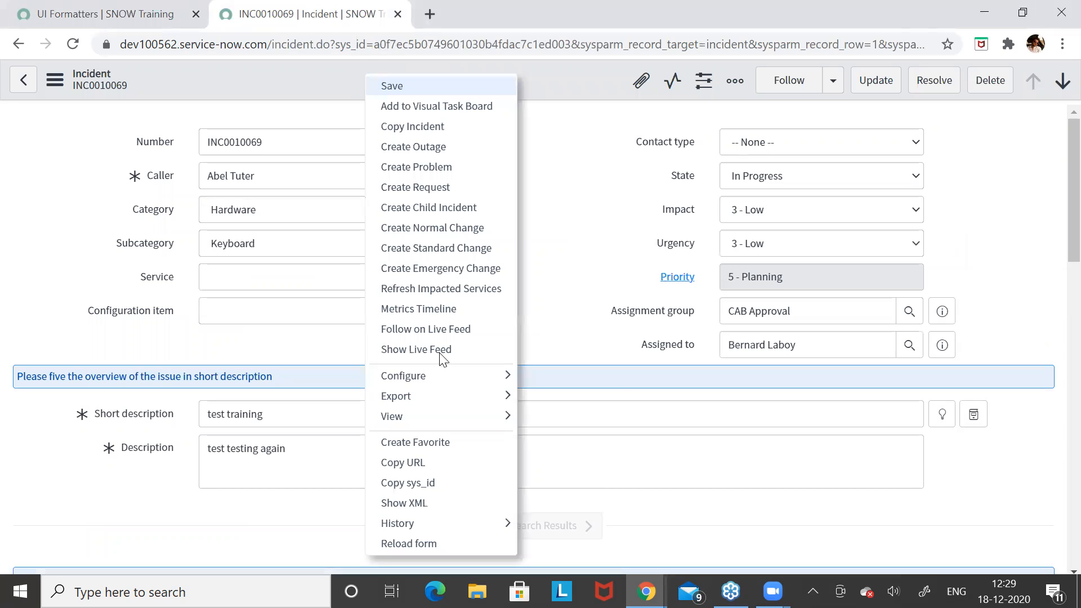
pyautogui.moveTo(444, 377)
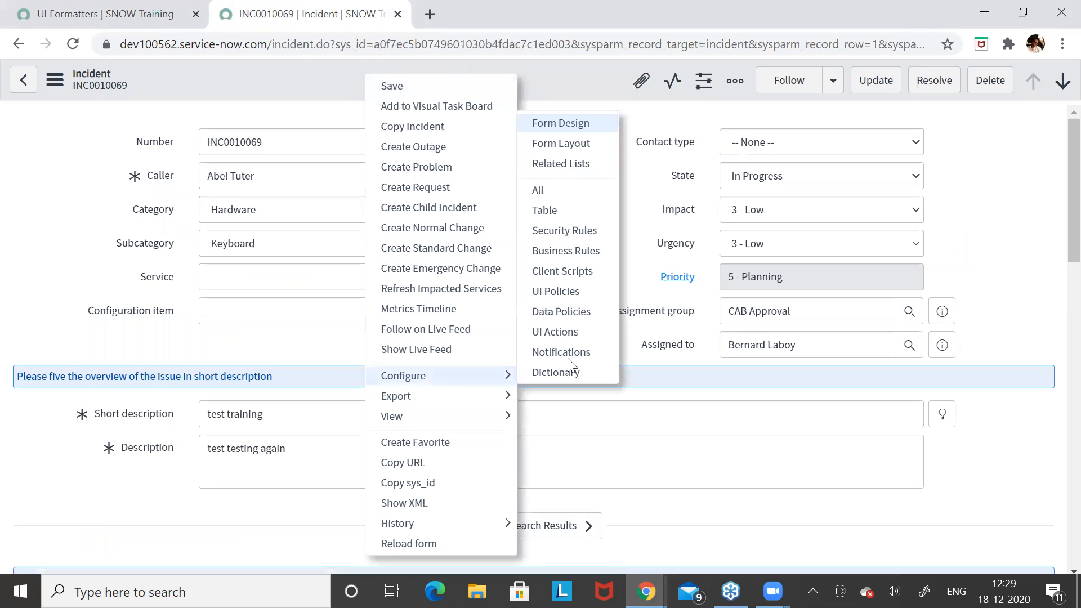
pyautogui.click(575, 145)
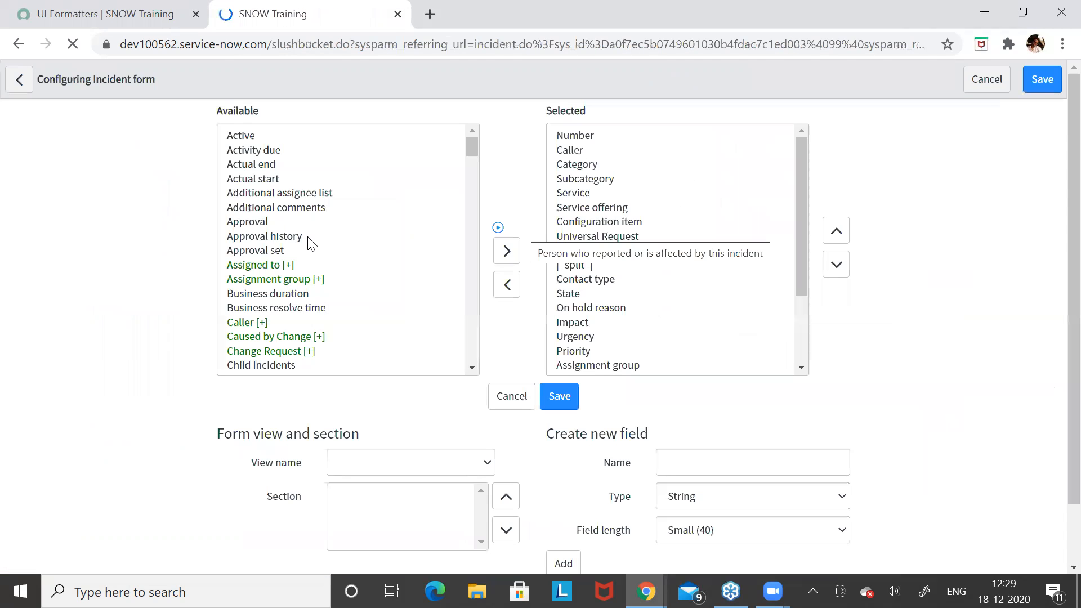
# Look through the available Incident form fields for the Incident Macro formatter, starting from the entries beginning with "I".
pyautogui.click(307, 237)
pyautogui.press('i')
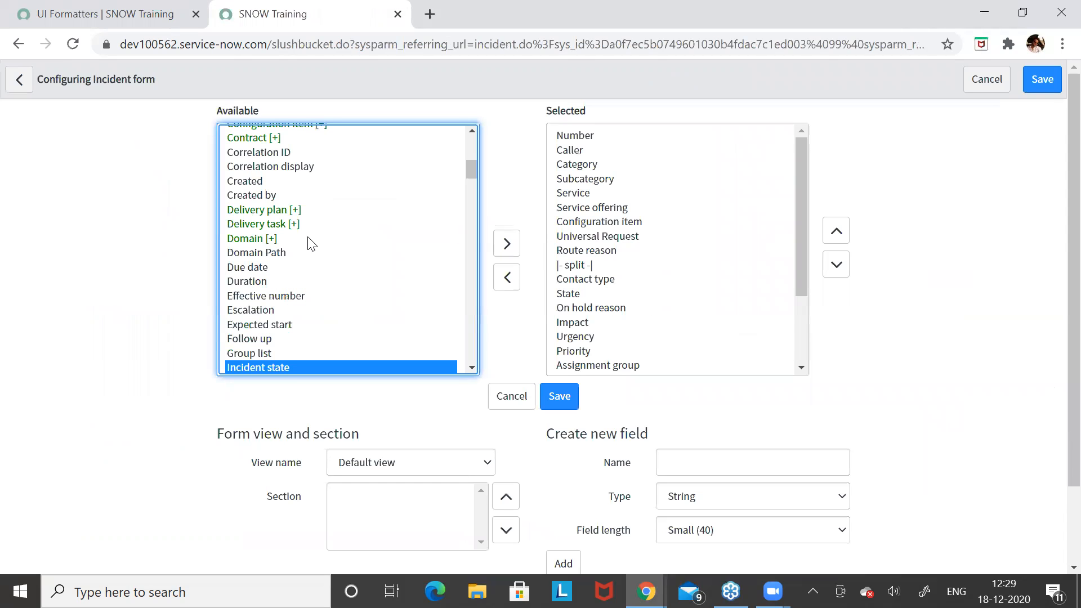
pyautogui.scroll(-2, 304, 279)
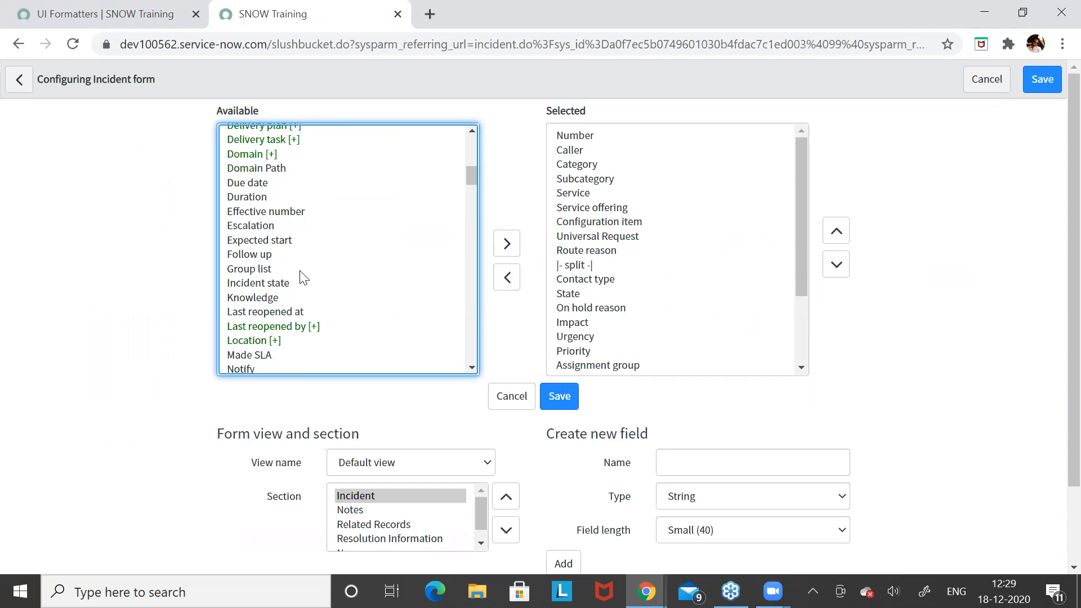
pyautogui.scroll(2, 293, 237)
pyautogui.scroll(2, 287, 161)
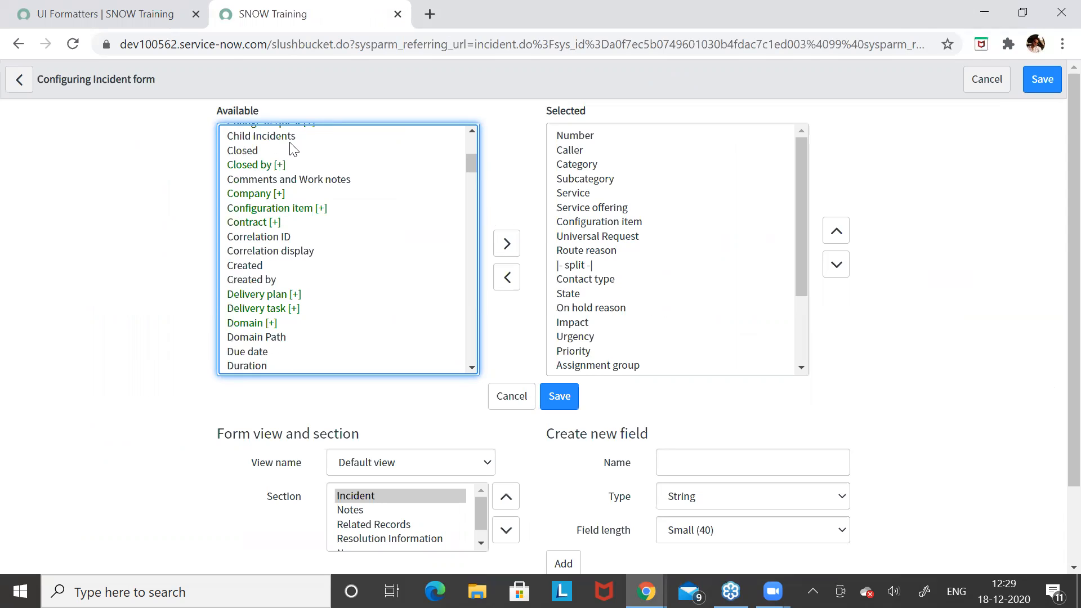
pyautogui.click(290, 142)
pyautogui.press('i')
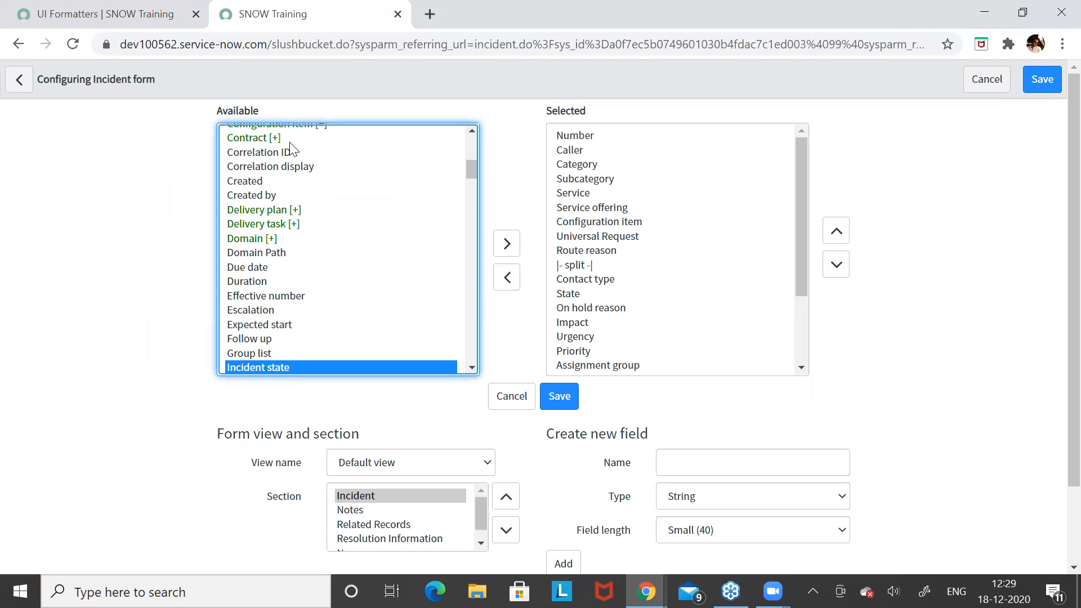
pyautogui.press('Down')
pyautogui.press('Down')
pyautogui.press('Down')
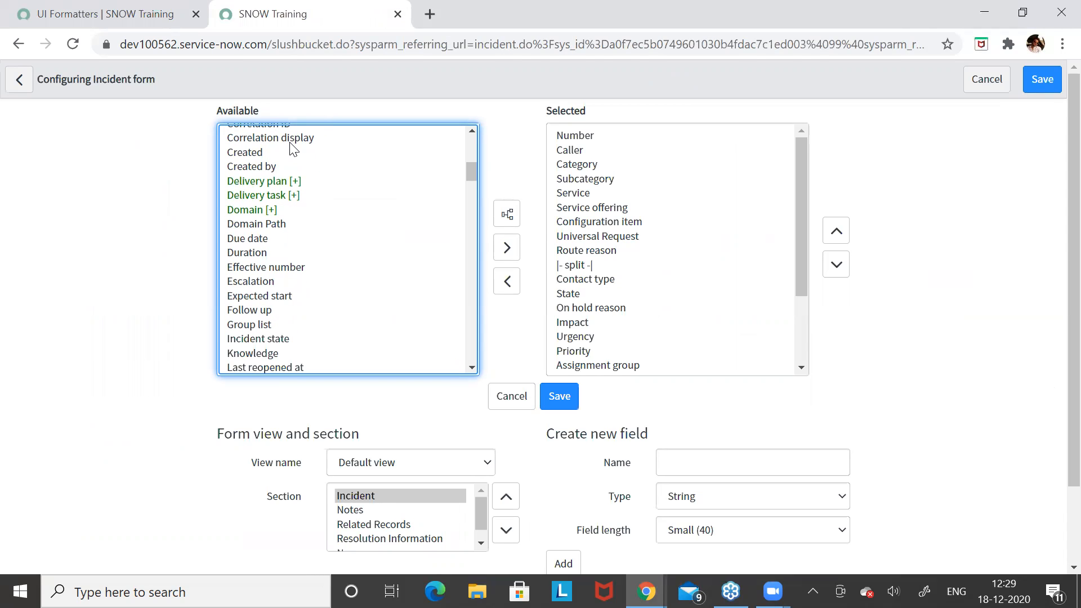
pyautogui.press('Down')
pyautogui.press('Down')
pyautogui.press('Down')
pyautogui.press('Down')
pyautogui.press('Down')
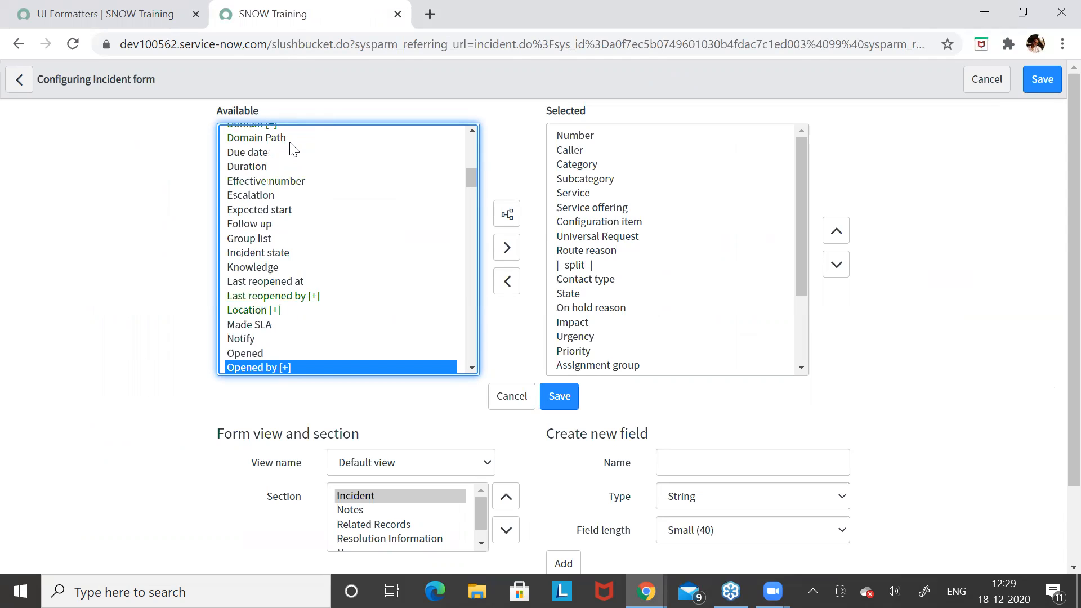
pyautogui.press('m')
# Look for the formatter among the available entries beginning with "M" and in the related-list entries further down.
pyautogui.moveTo(471, 282); pyautogui.dragTo(466, 129)
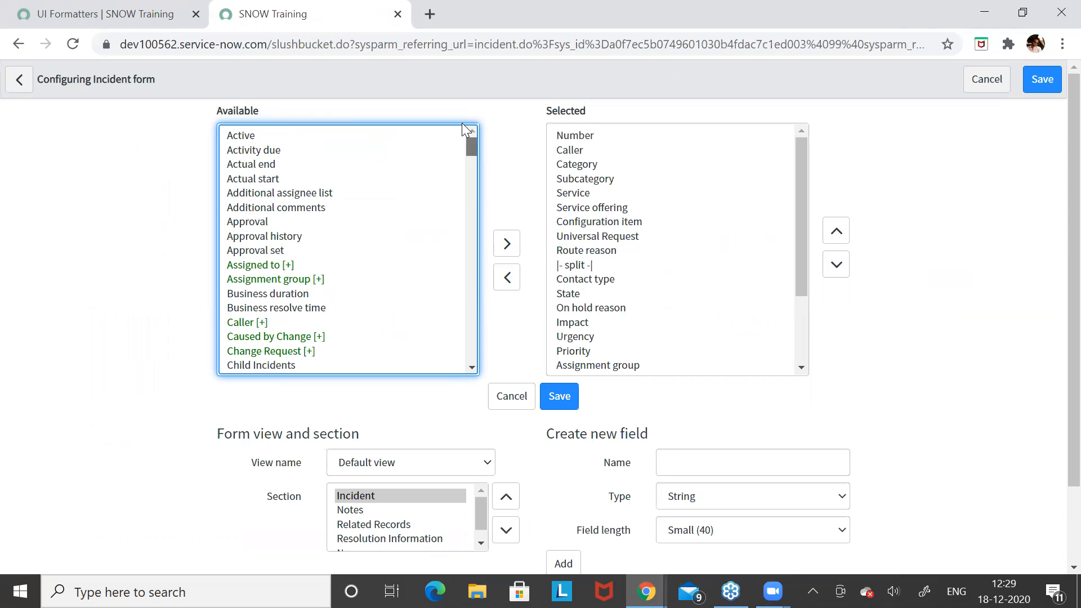
pyautogui.click(329, 138)
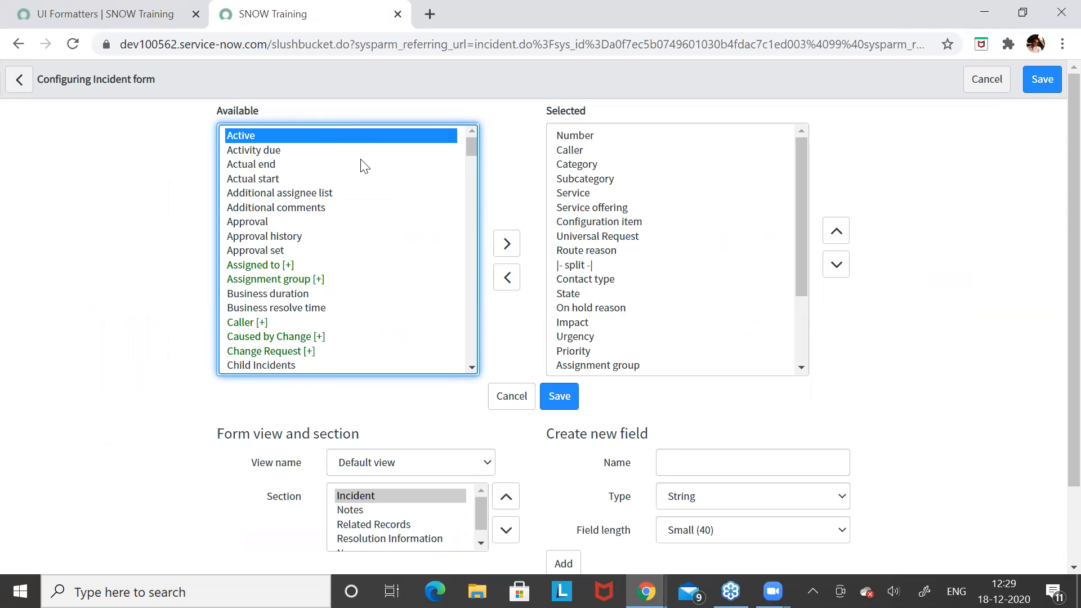
pyautogui.press('m')
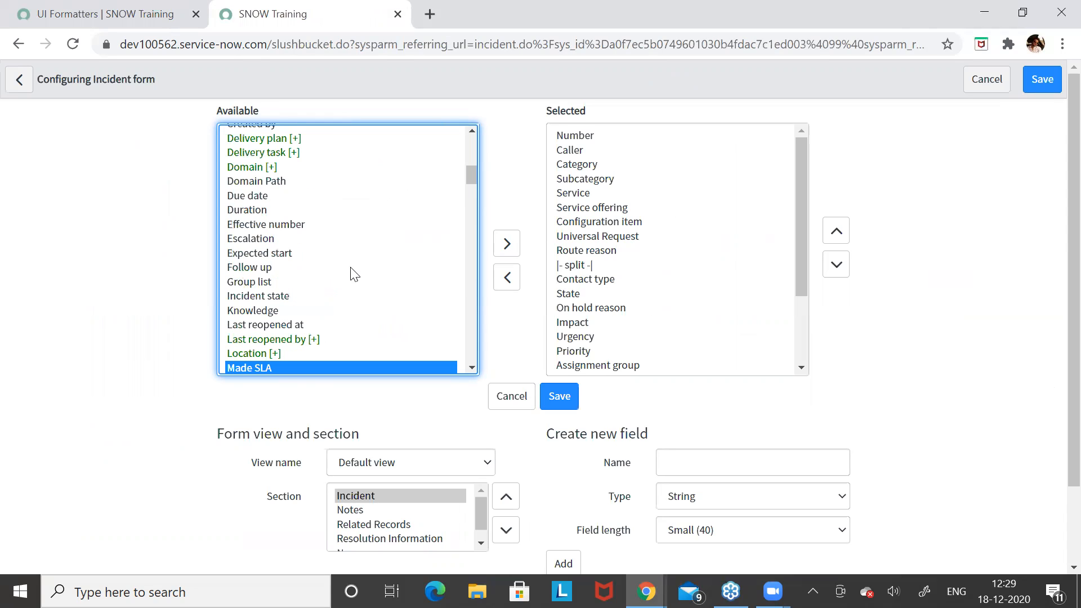
pyautogui.scroll(-2, 351, 273)
pyautogui.scroll(-8, 350, 268)
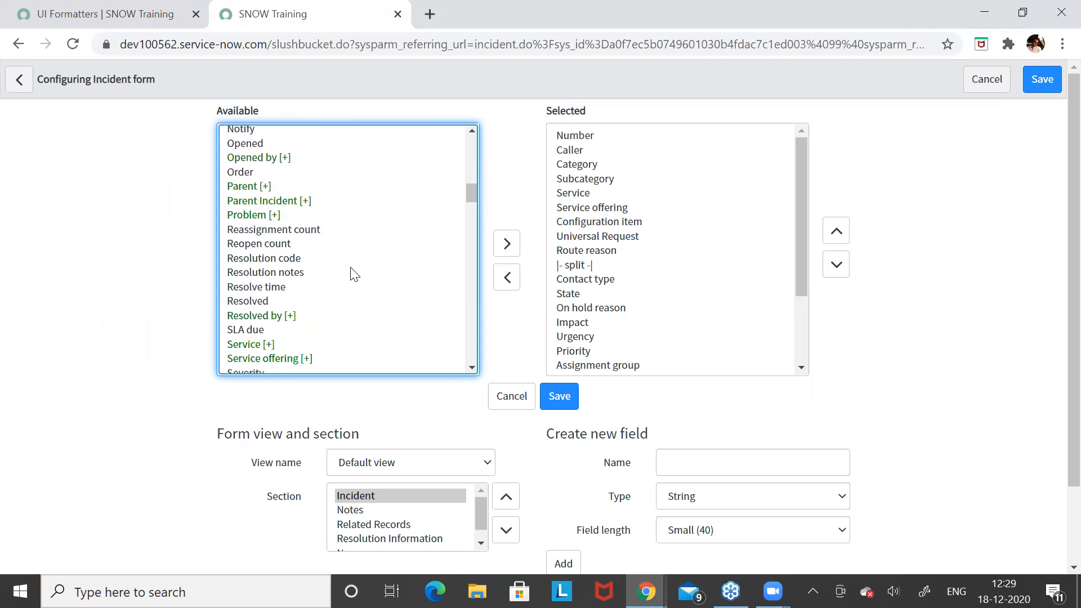
pyautogui.scroll(-20, 353, 274)
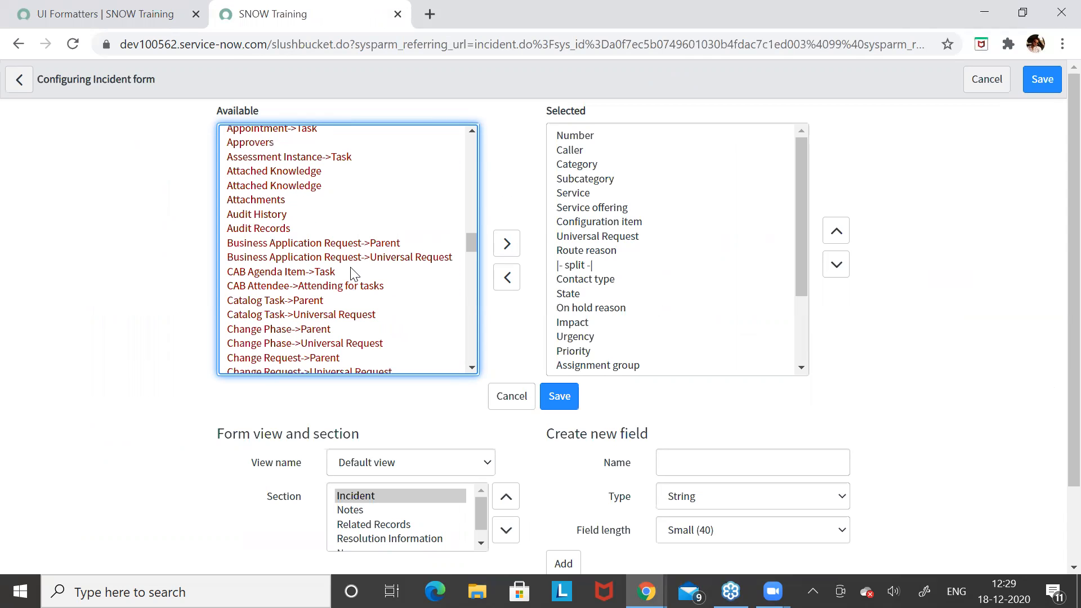
pyautogui.scroll(4, 352, 275)
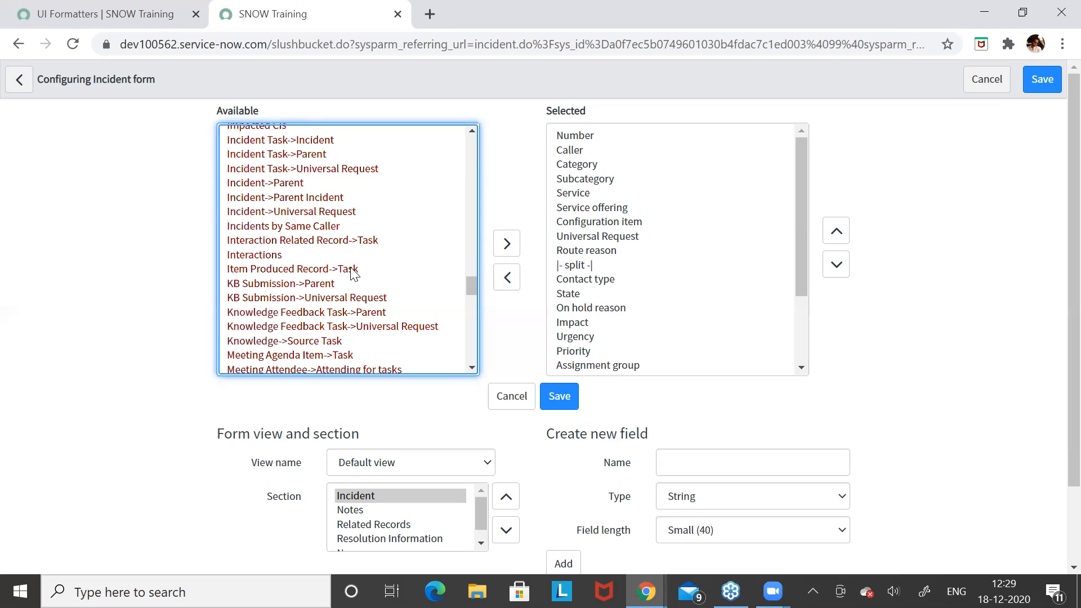
pyautogui.scroll(4, 352, 274)
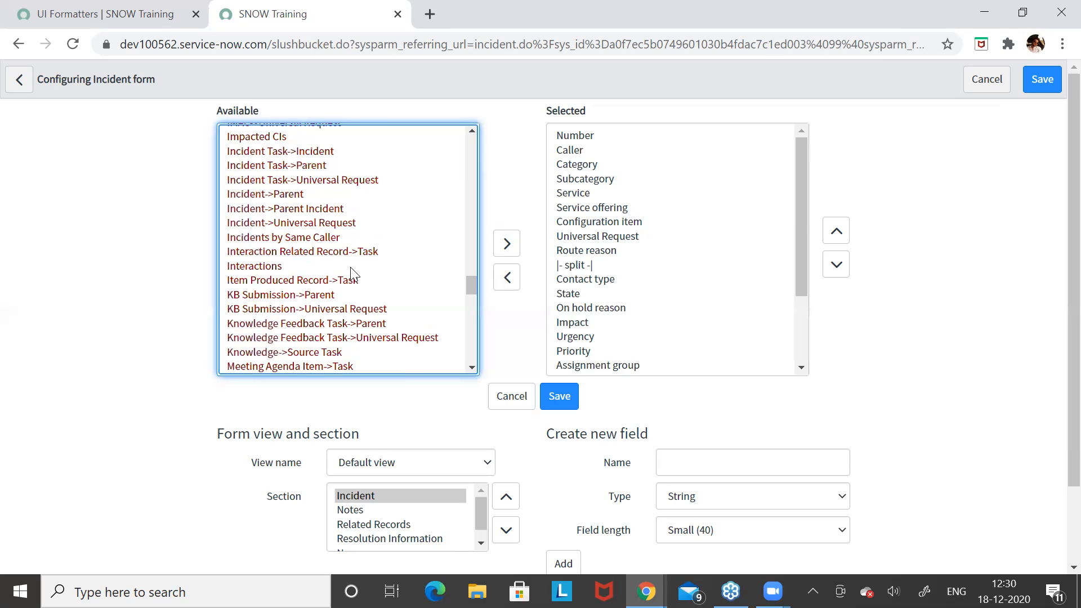
pyautogui.scroll(20, 353, 274)
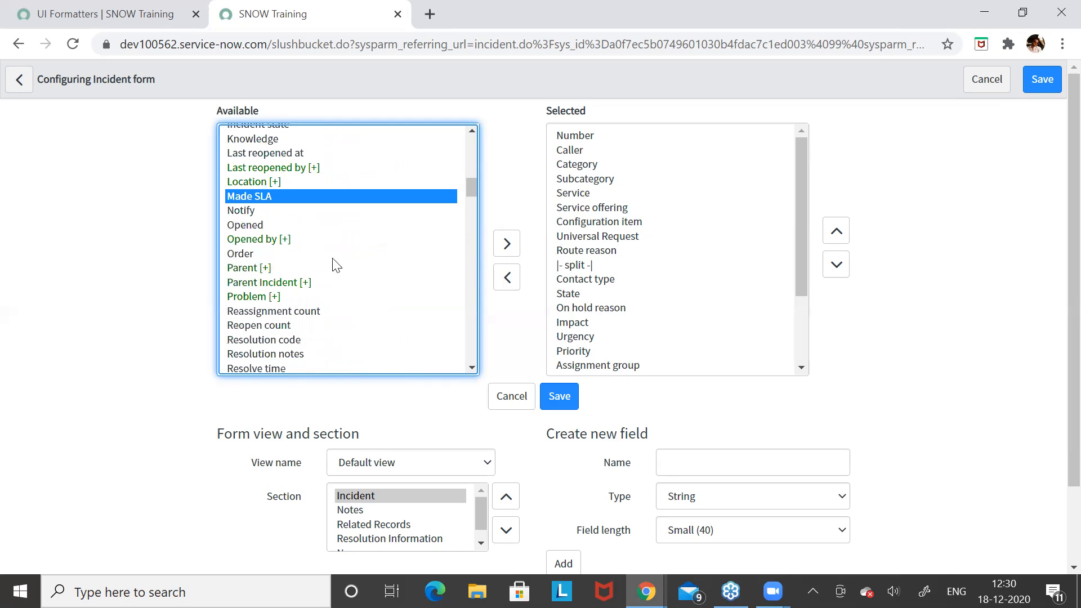
# Check for the Incident Macro record in the UI Formatters list, sorted by most recently updated, and return to the form layout.
pyautogui.click(89, 15)
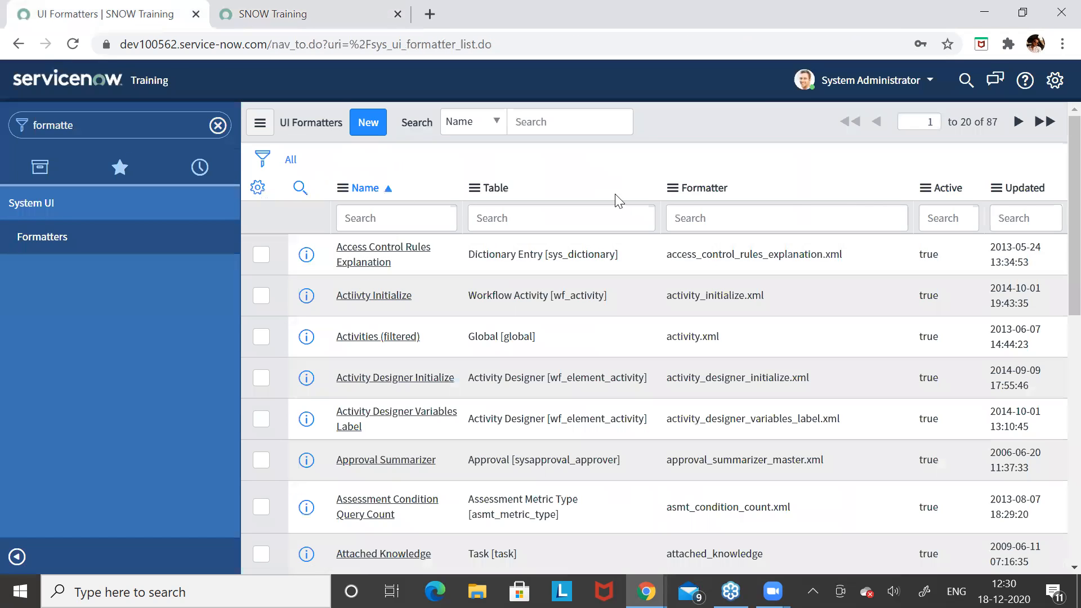
pyautogui.click(1019, 190)
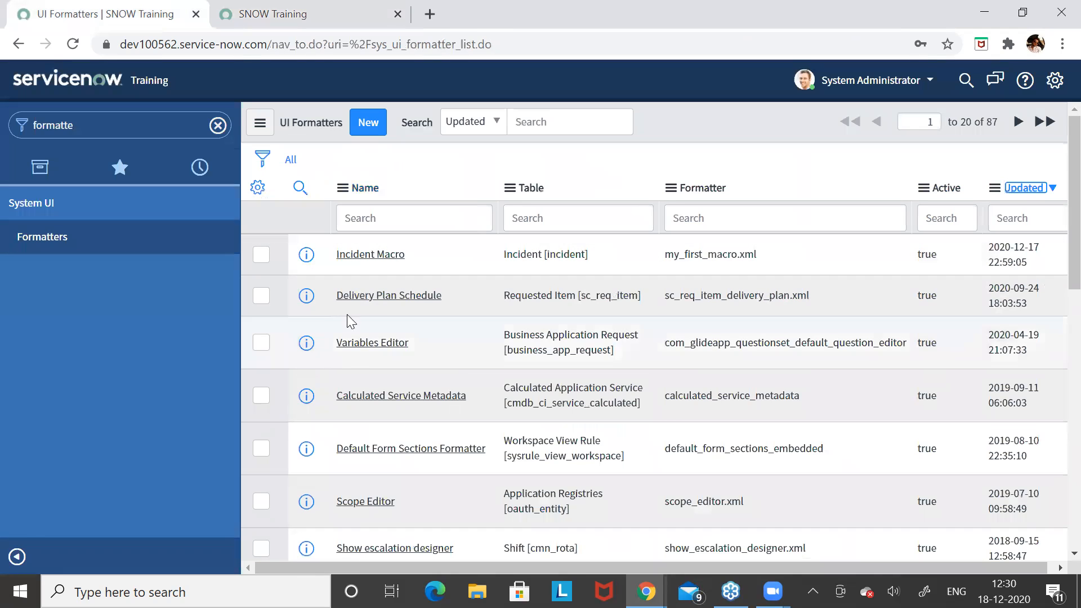
pyautogui.click(295, 18)
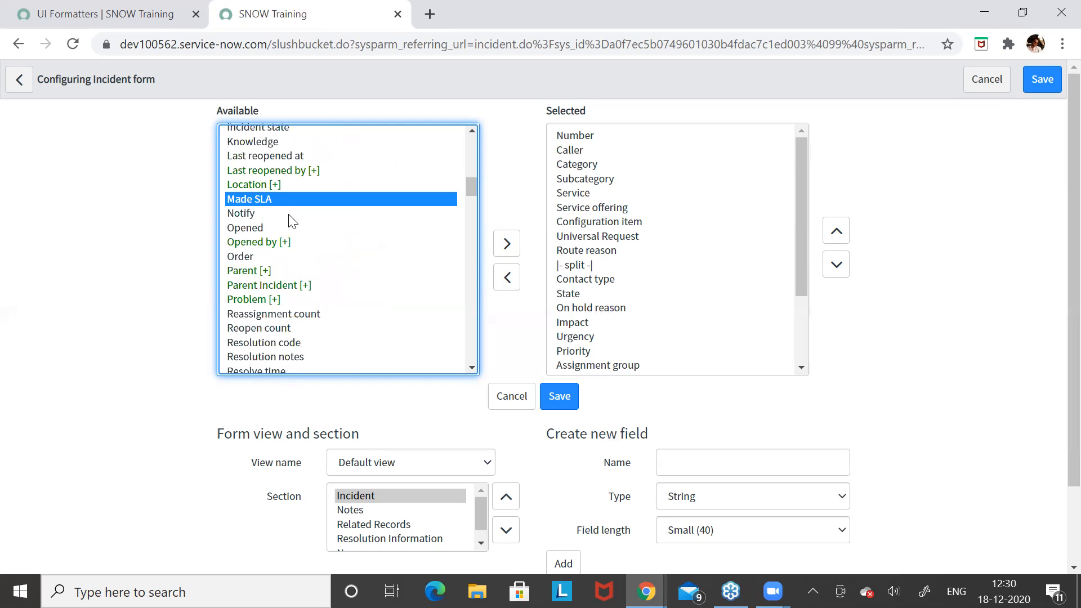
# Search the available and selected fields of the Incident form again for the Incident Macro formatter.
pyautogui.scroll(10, 319, 233)
pyautogui.click(305, 138)
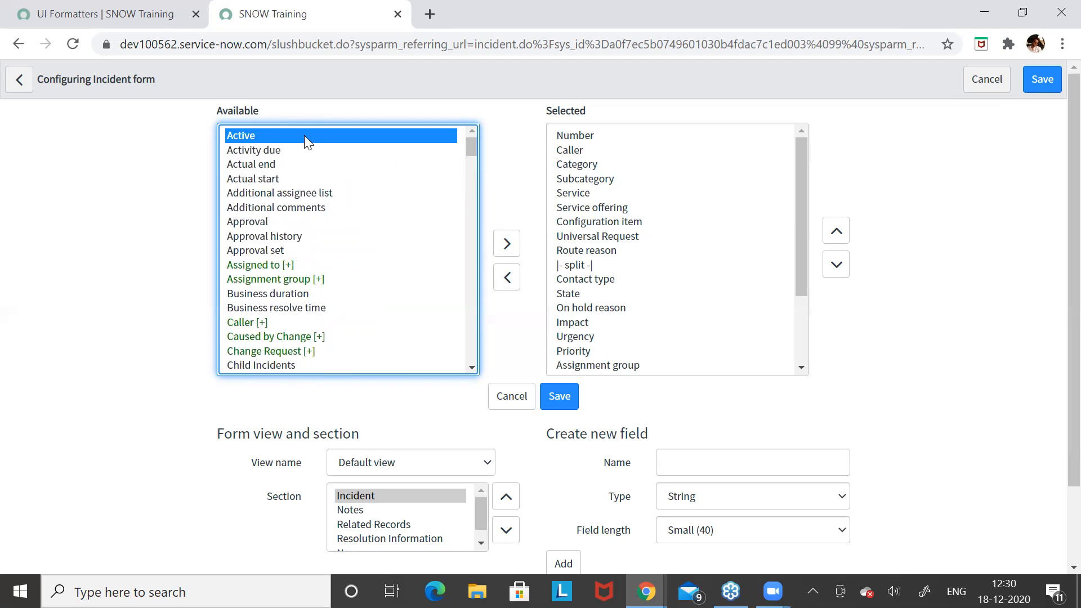
pyautogui.press('i')
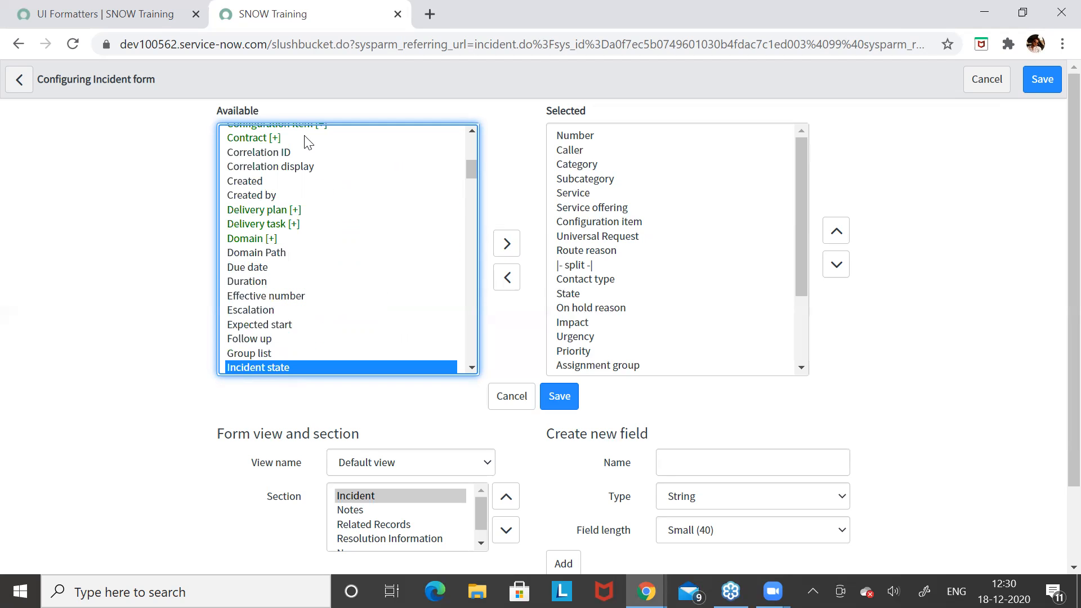
pyautogui.click(366, 169)
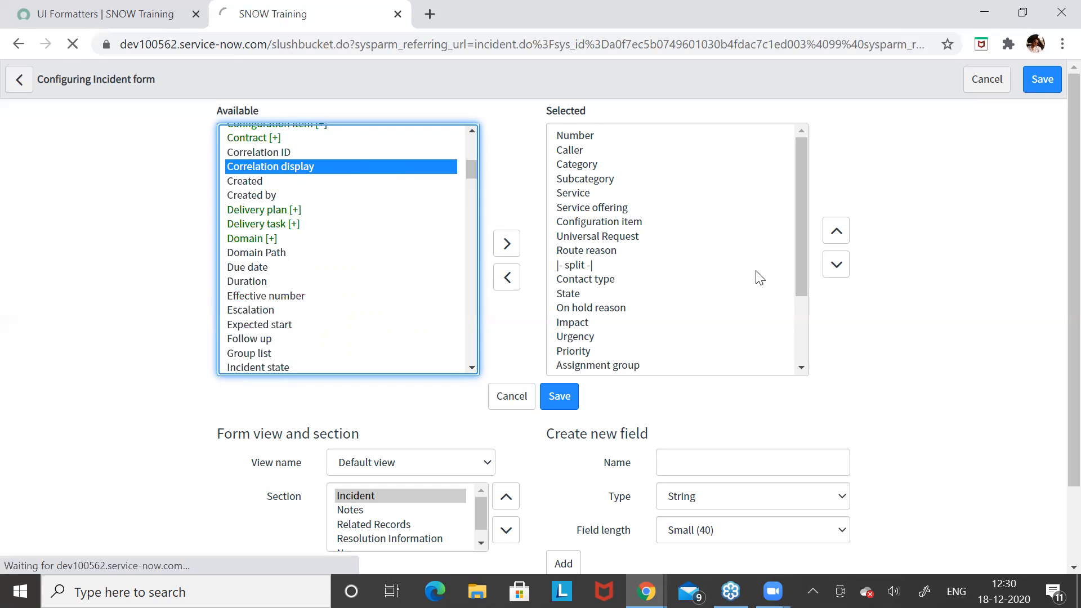
pyautogui.scroll(-2, 746, 282)
pyautogui.scroll(8, 318, 294)
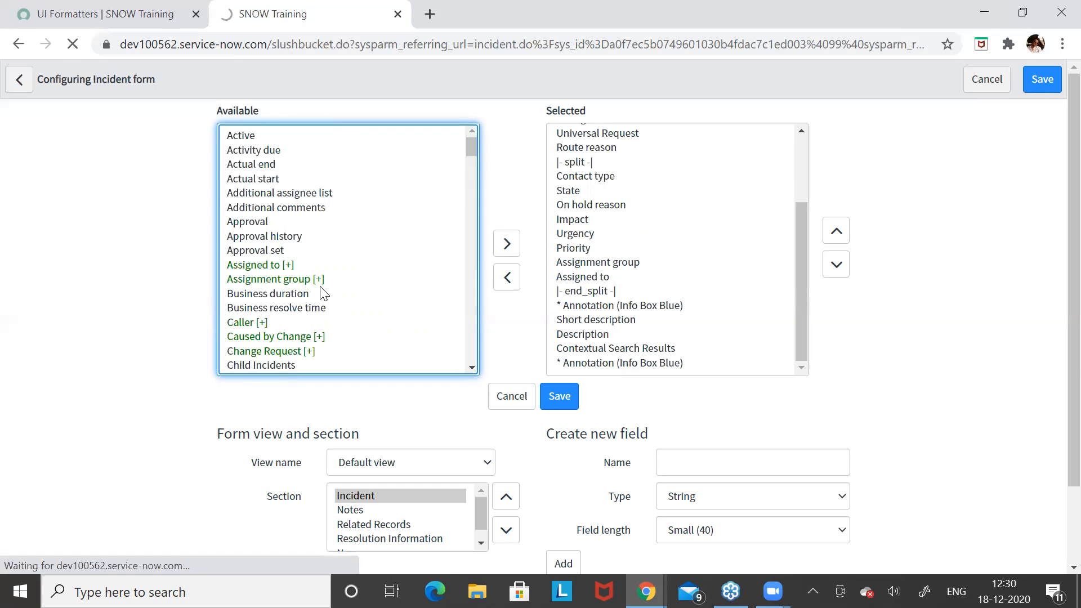
pyautogui.click(265, 137)
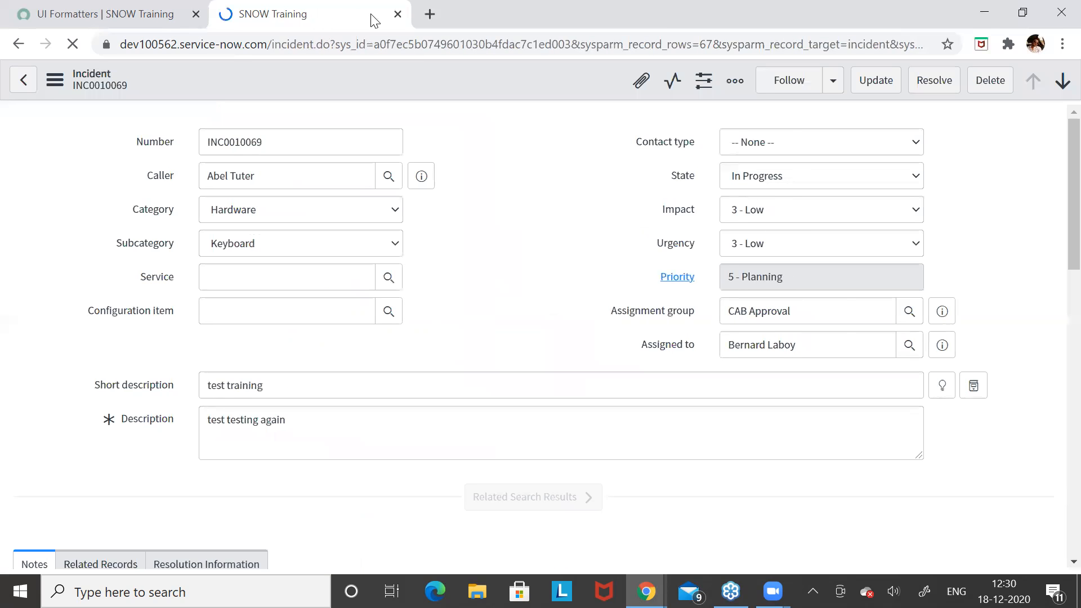
# Reload the UI Formatters list and open the Incident Macro formatter record in a new browser tab to review it.
pyautogui.click(124, 10)
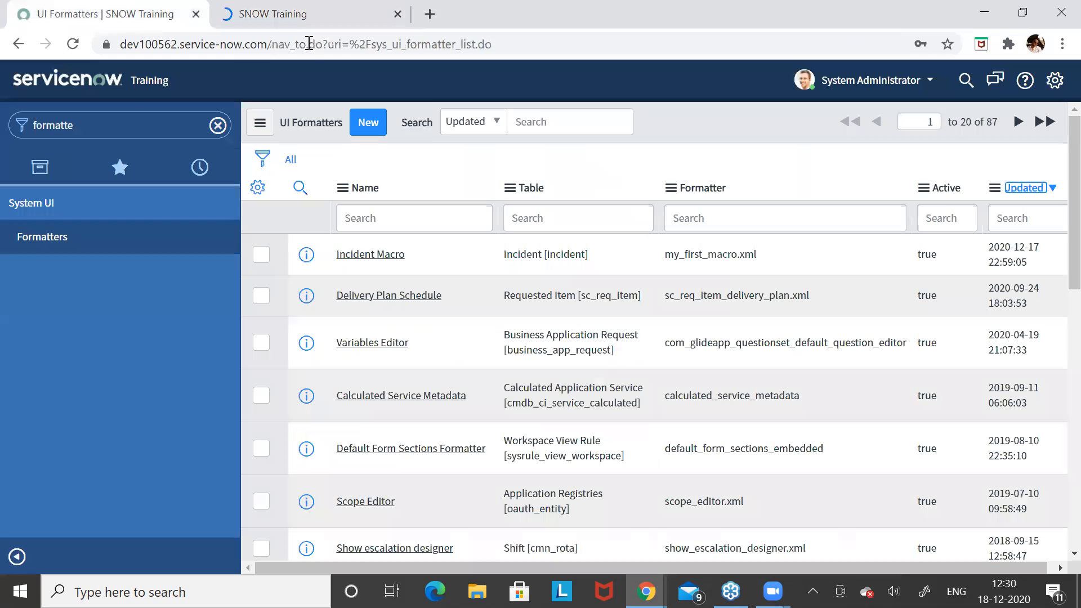
pyautogui.press('Return')
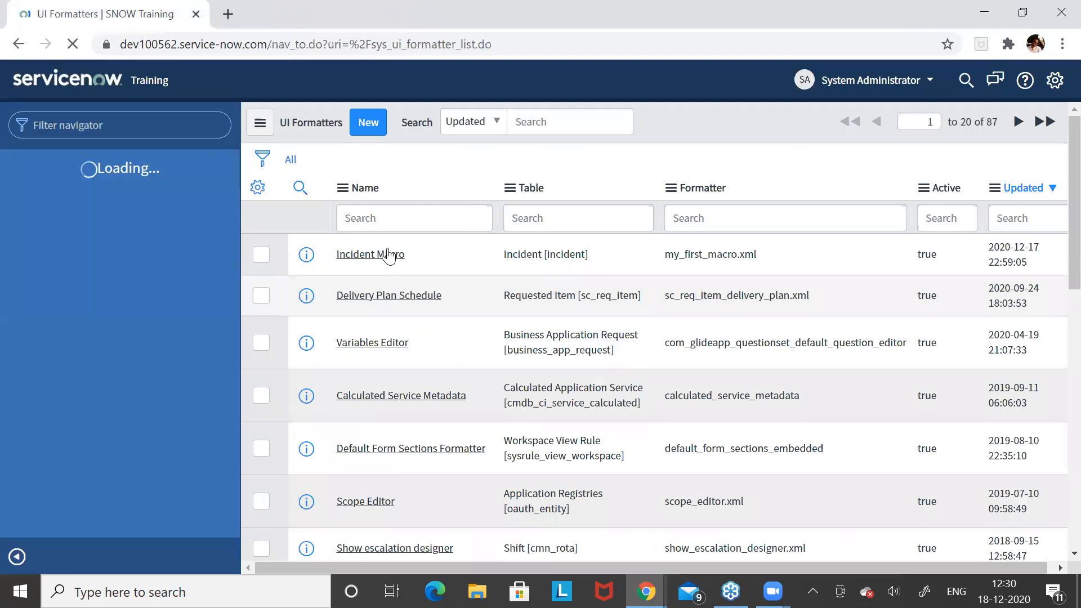
pyautogui.middleClick(391, 254)
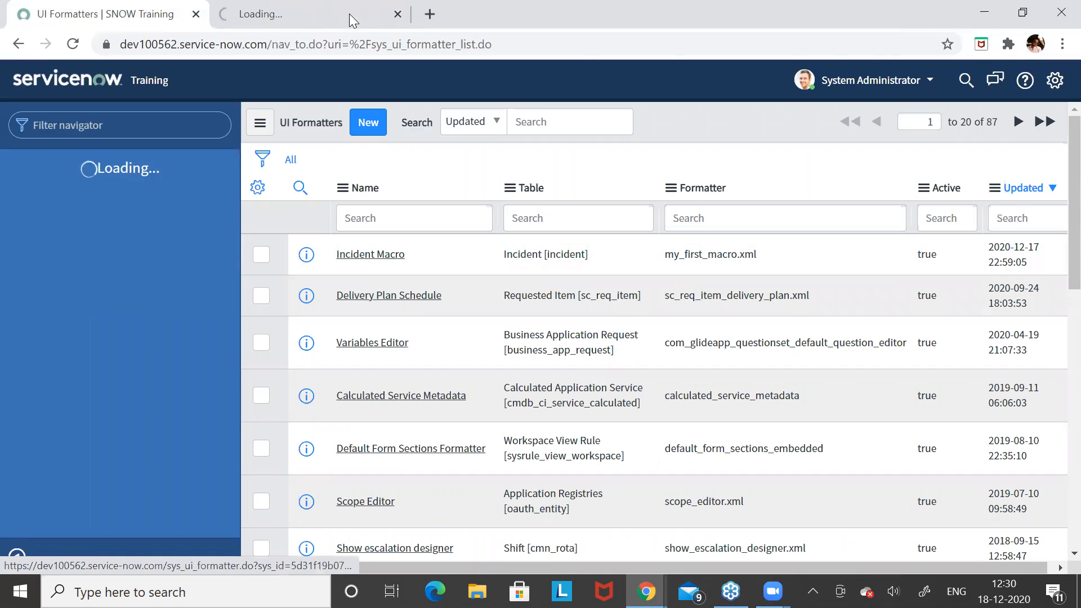
pyautogui.click(354, 23)
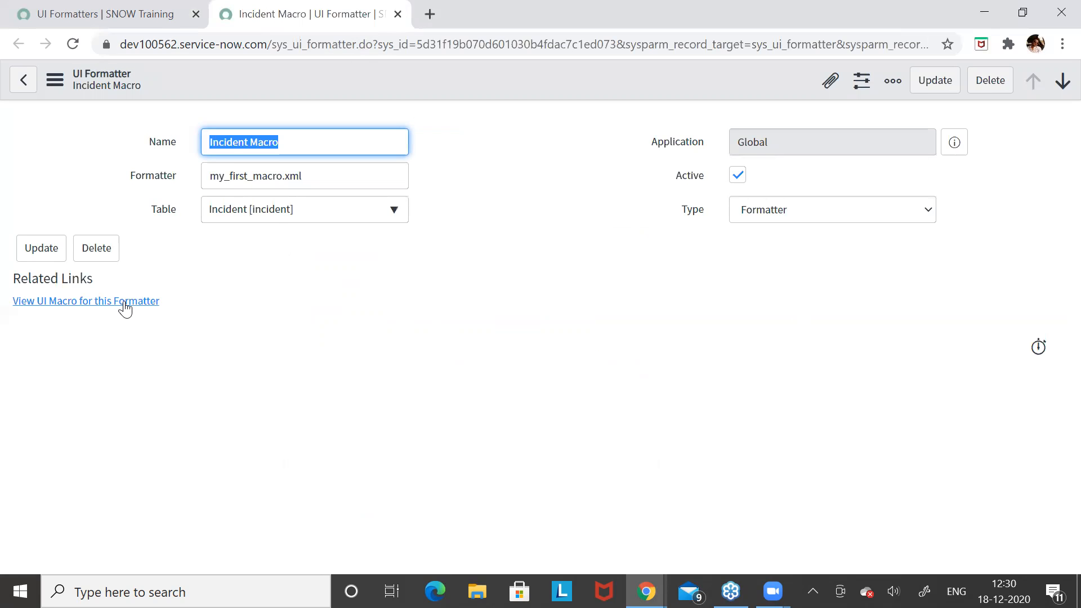
# Filter the navigator for "incident" and open the list of active incidents in a new browser tab.
pyautogui.click(151, 19)
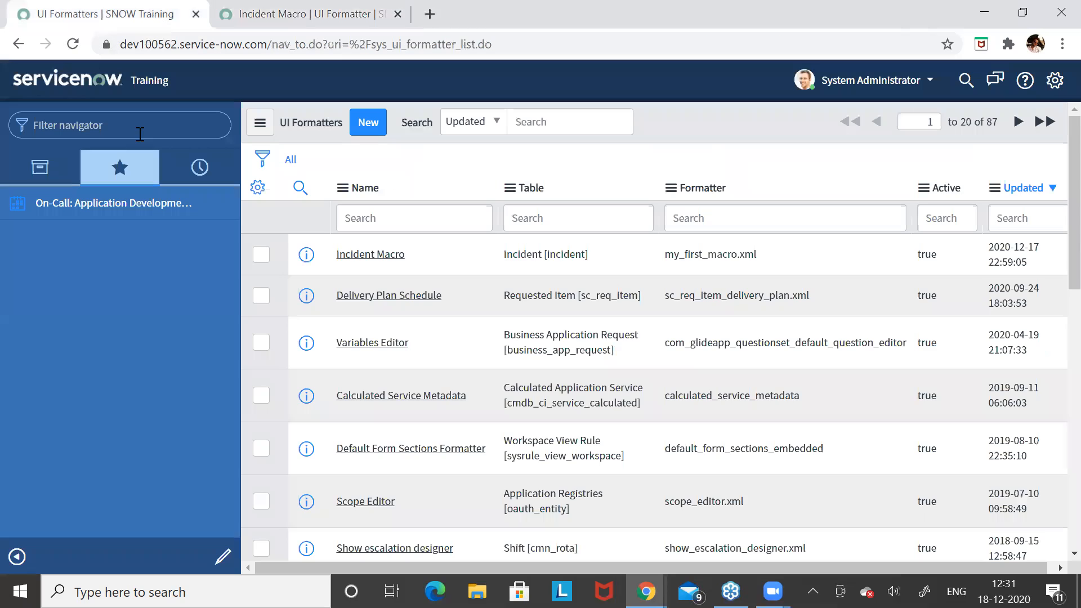
pyautogui.click(140, 134)
pyautogui.write('incident')
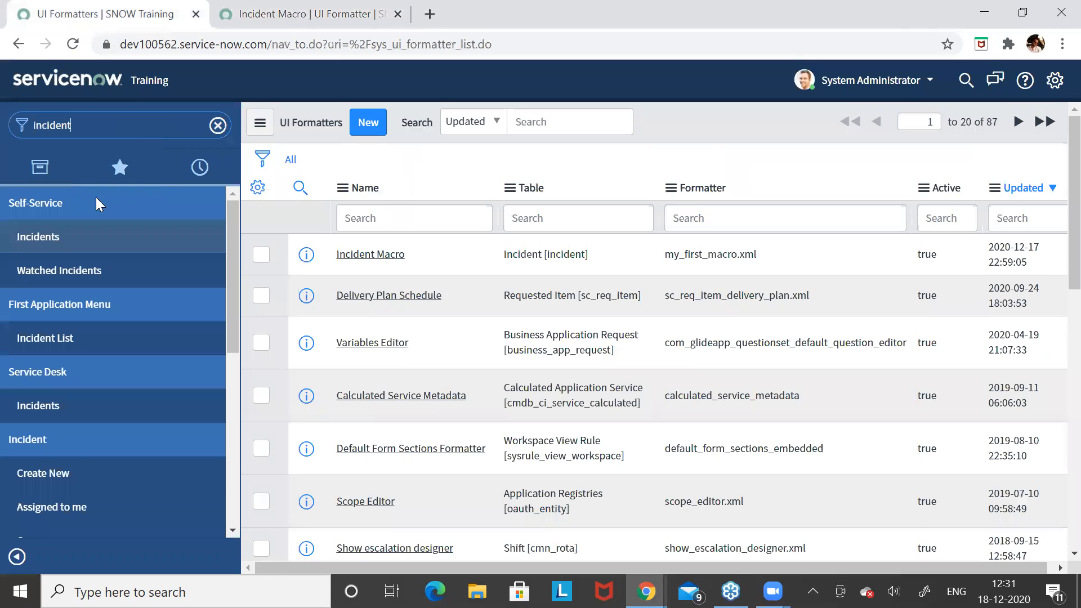
pyautogui.scroll(-2, 70, 521)
pyautogui.middleClick(56, 457)
pyautogui.click(516, 27)
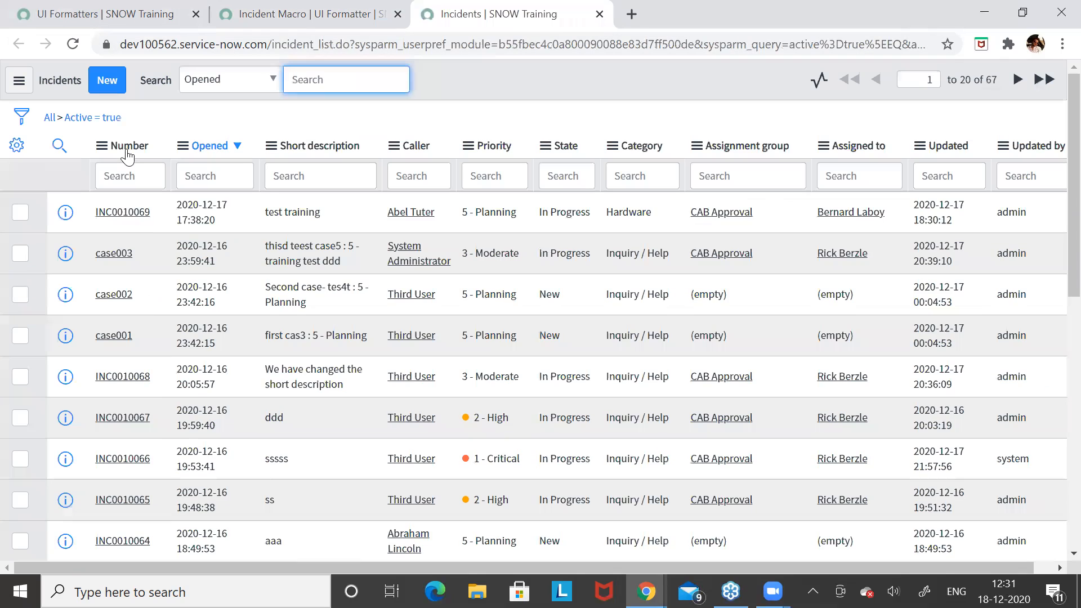
# Open the incident with short description "test training" and go to its Form Layout configuration.
pyautogui.rightClick(127, 151)
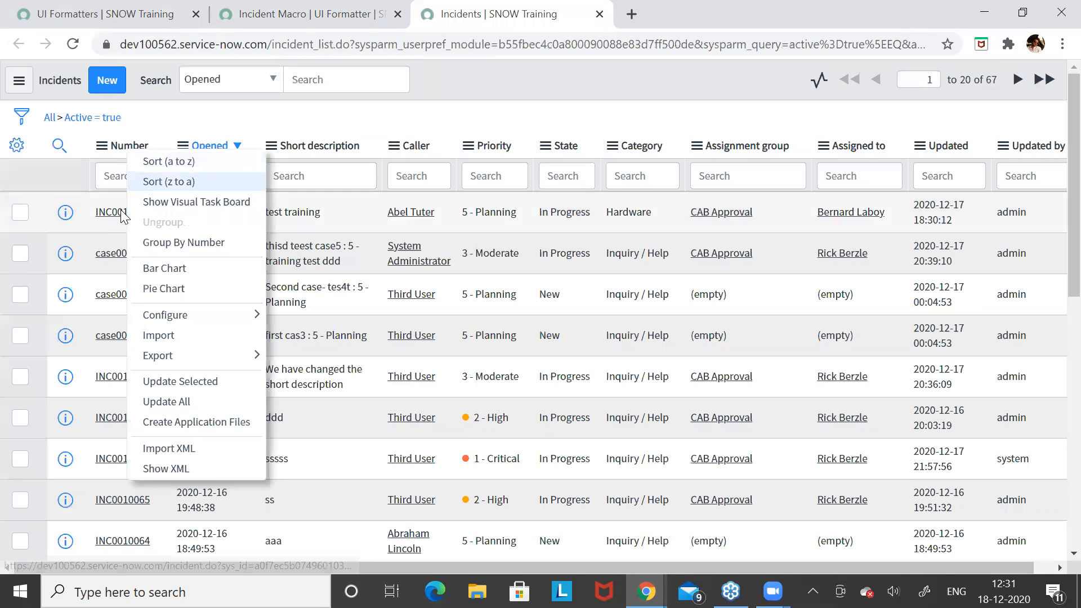
pyautogui.click(122, 217)
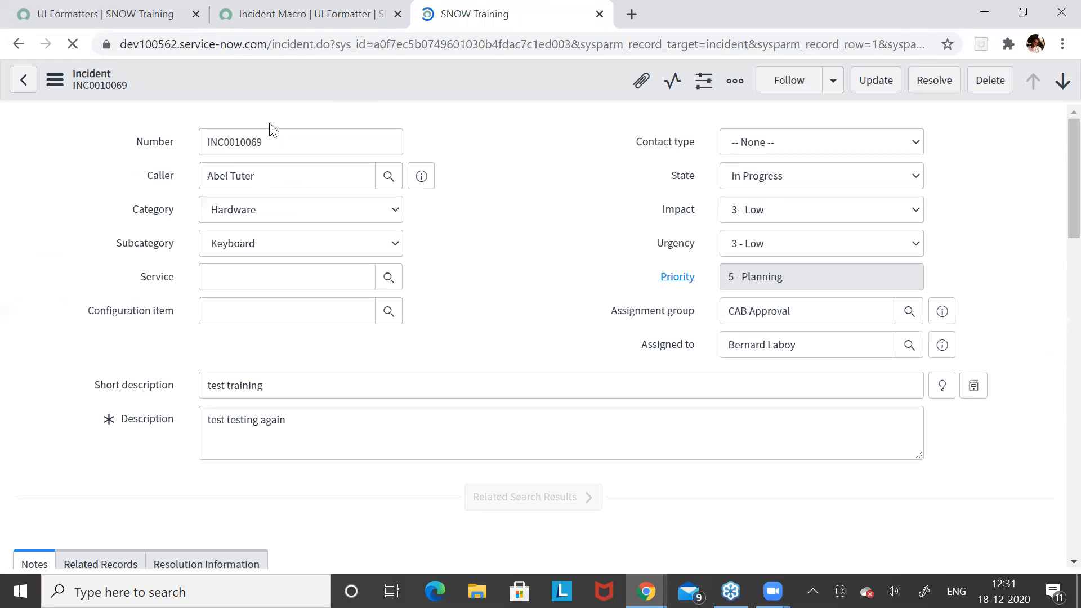
pyautogui.rightClick(300, 81)
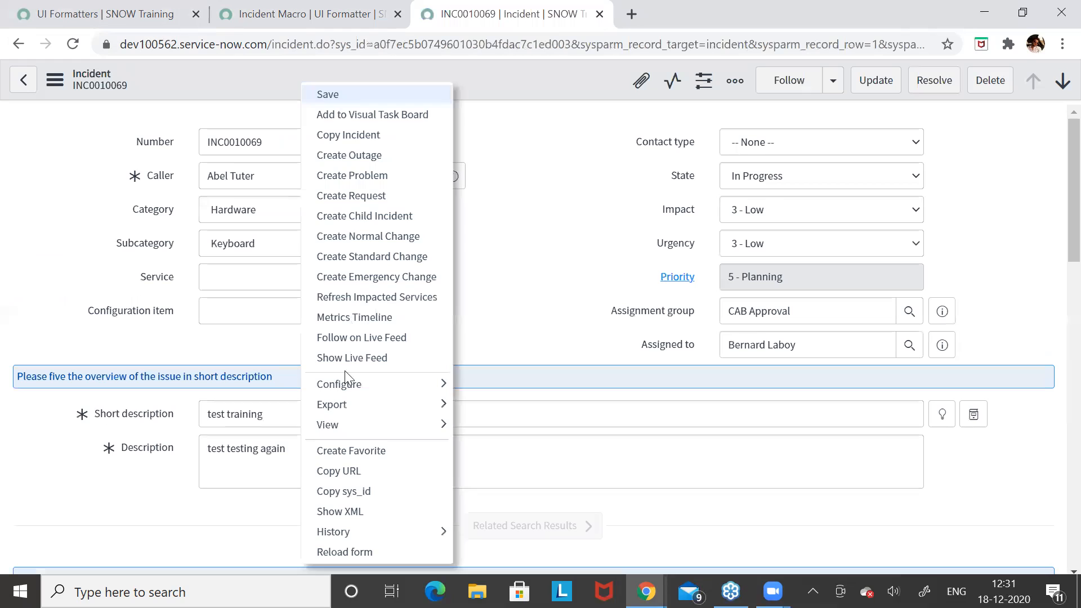
pyautogui.moveTo(349, 384)
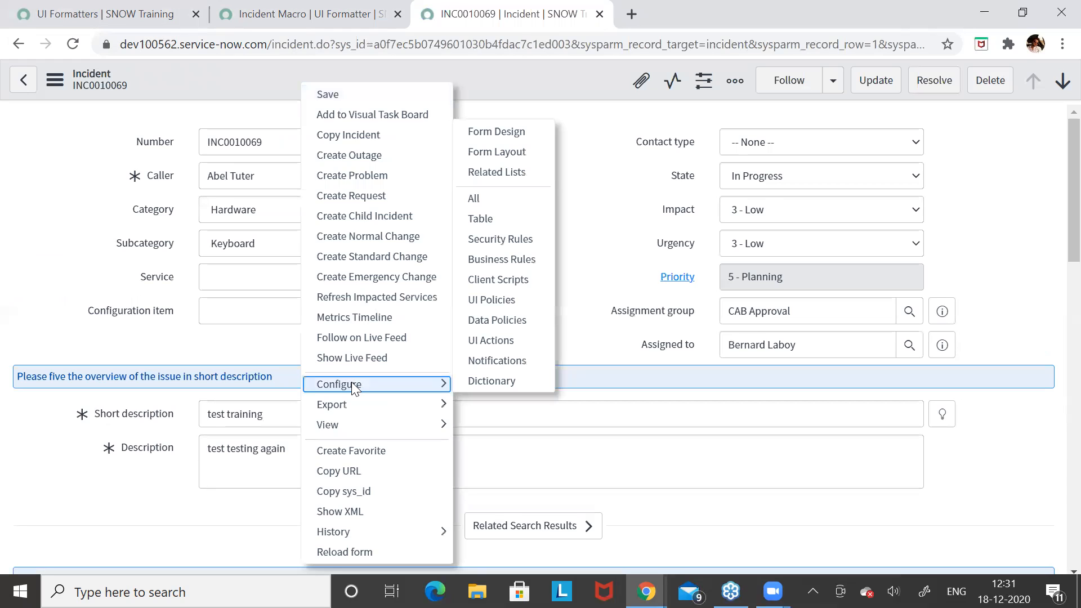
pyautogui.click(513, 161)
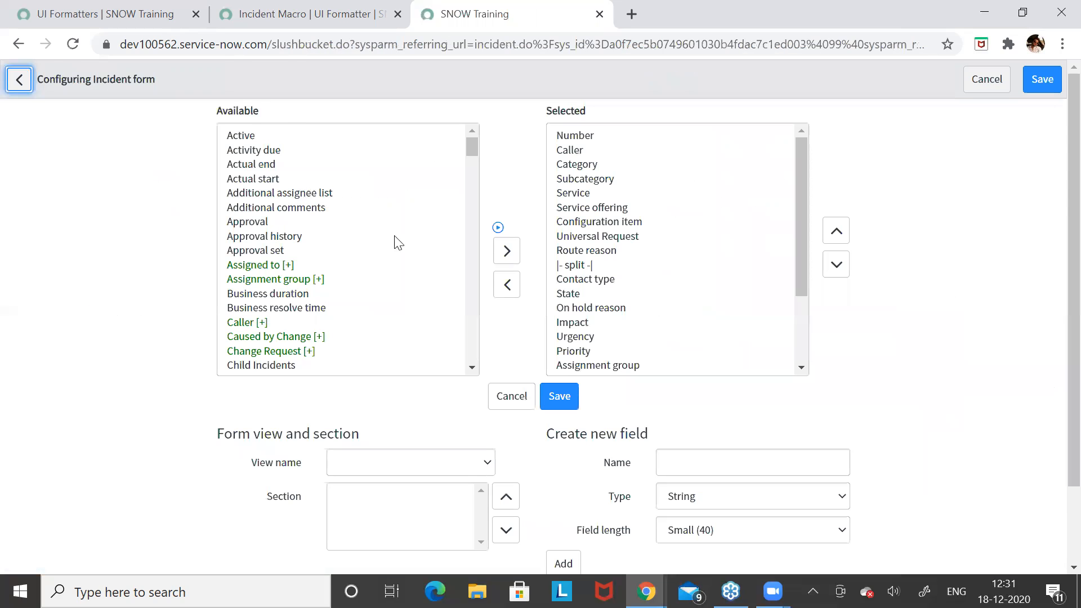
# Add the Incident Macro formatter to the selected fields of the Incident form's default view section.
pyautogui.scroll(-3, 397, 243)
pyautogui.scroll(-5, 396, 242)
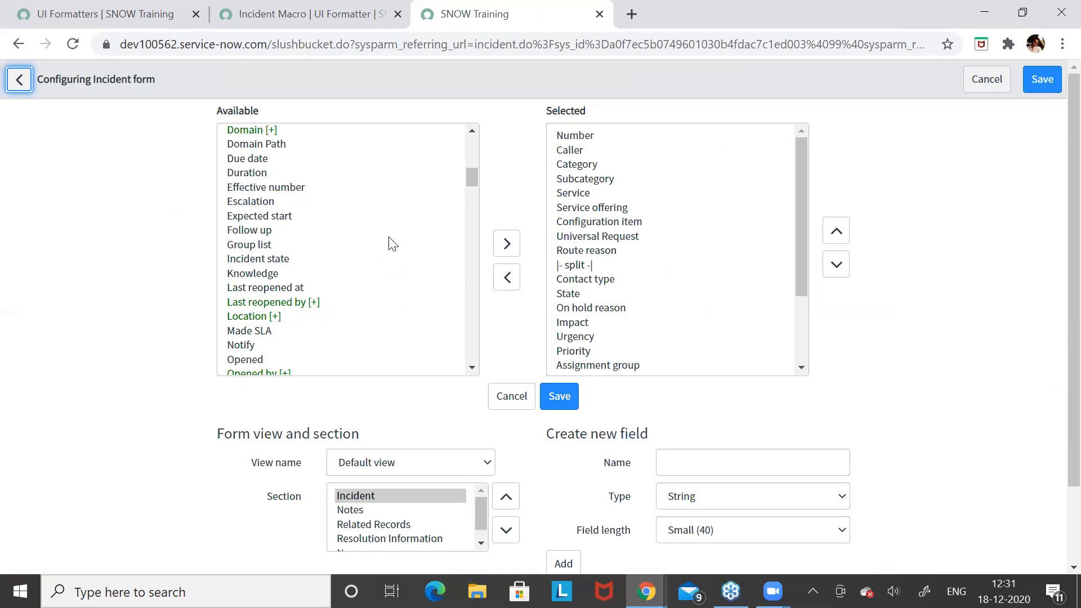
pyautogui.scroll(-2, 392, 243)
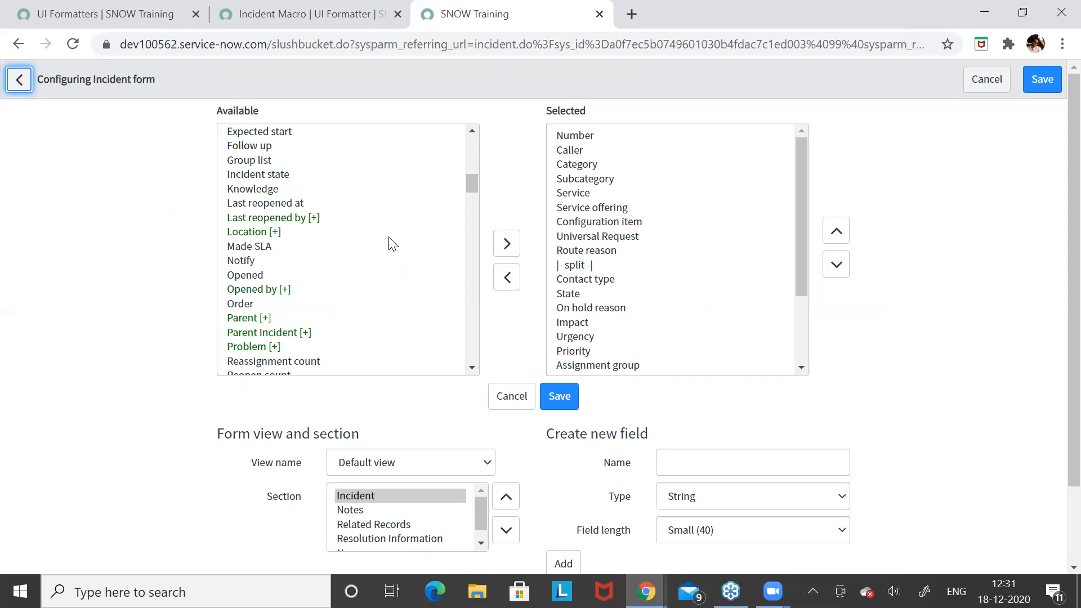
pyautogui.scroll(-4, 392, 243)
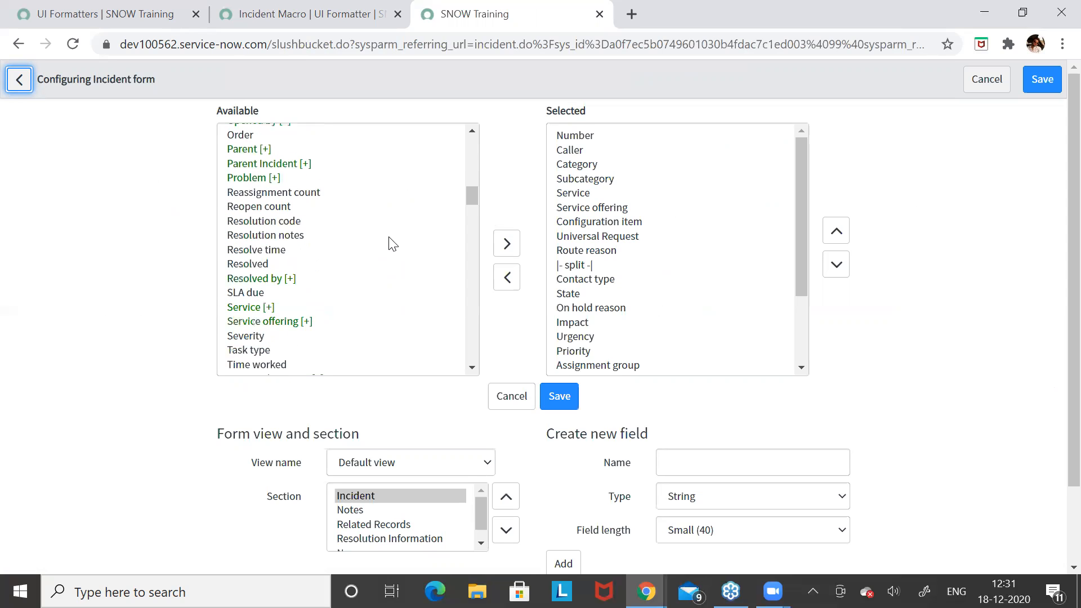
pyautogui.scroll(-2, 392, 243)
pyautogui.scroll(-4, 392, 244)
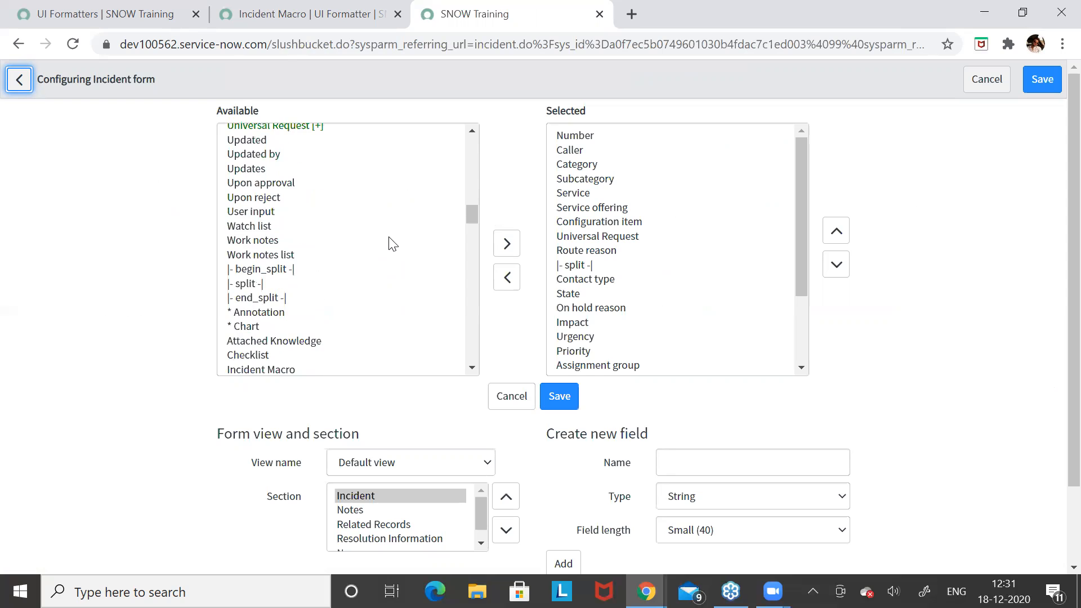
pyautogui.scroll(-2, 392, 243)
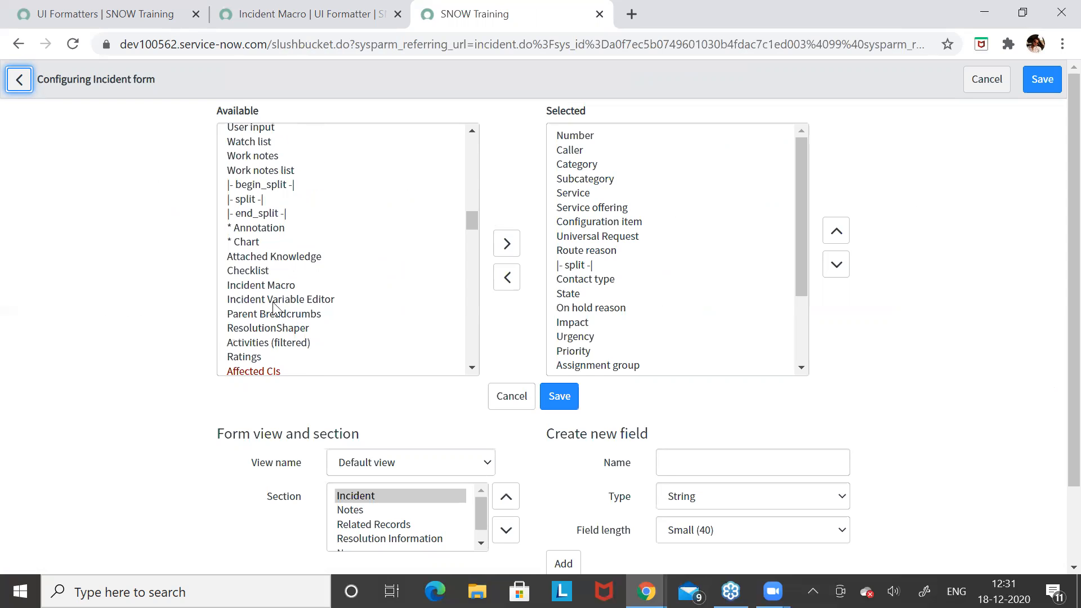
pyautogui.click(275, 285)
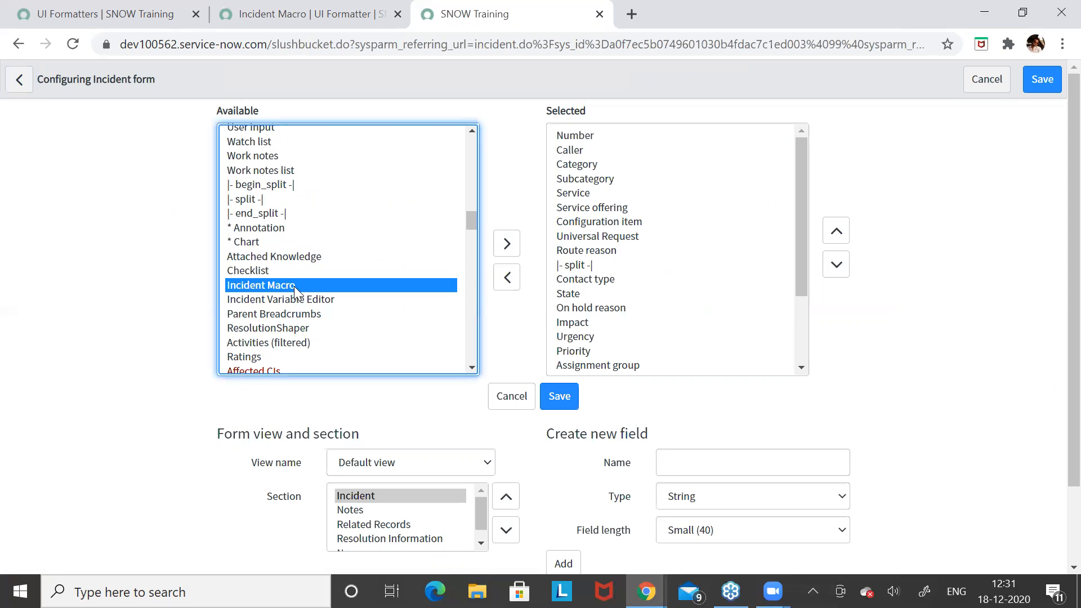
pyautogui.doubleClick(295, 286)
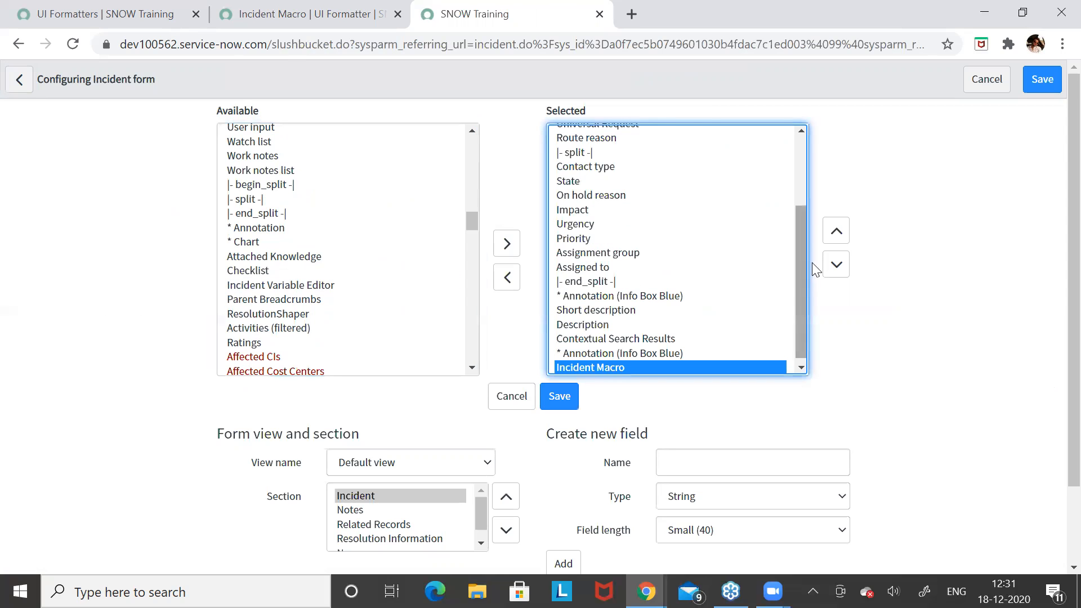
# Place Incident Macro directly above Short description in the selected fields, save the form layout, and check its position on the incident form.
pyautogui.click(837, 232)
pyautogui.click(839, 233)
pyautogui.click(840, 233)
pyautogui.click(841, 235)
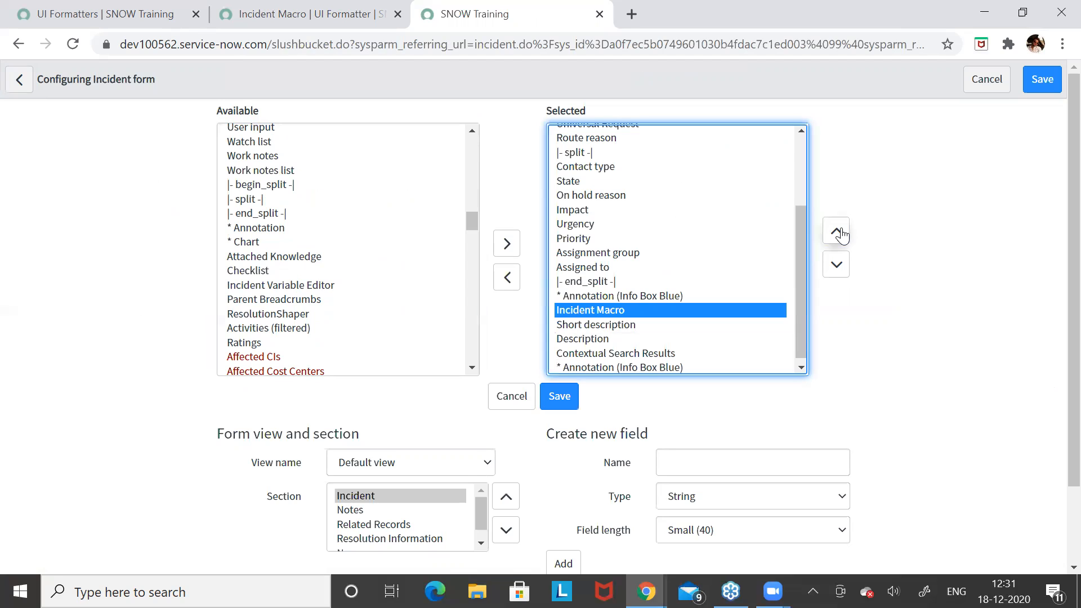
pyautogui.click(560, 400)
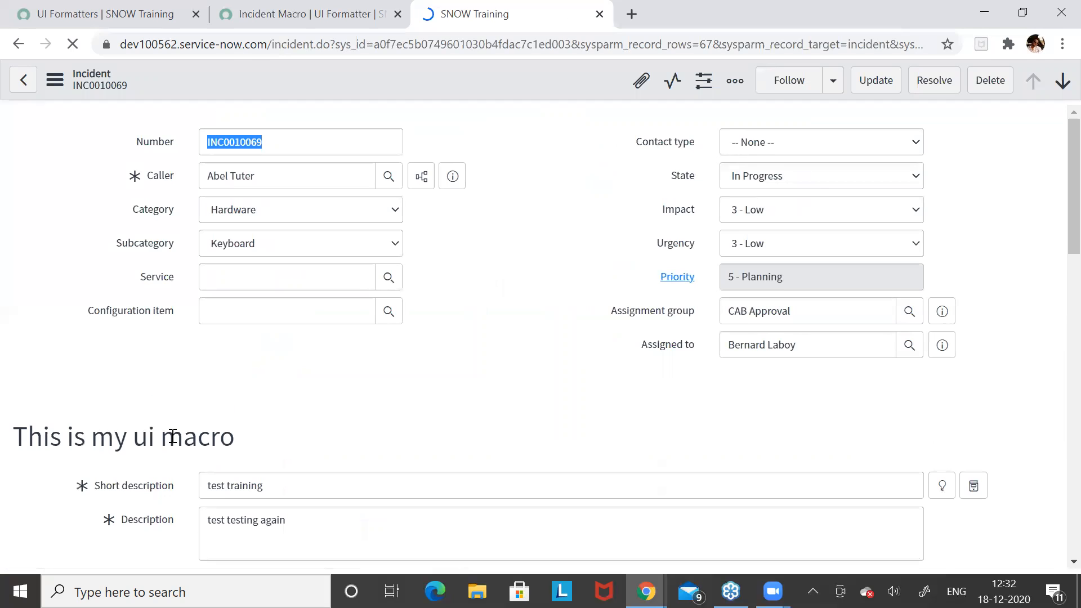
pyautogui.scroll(-2, 304, 387)
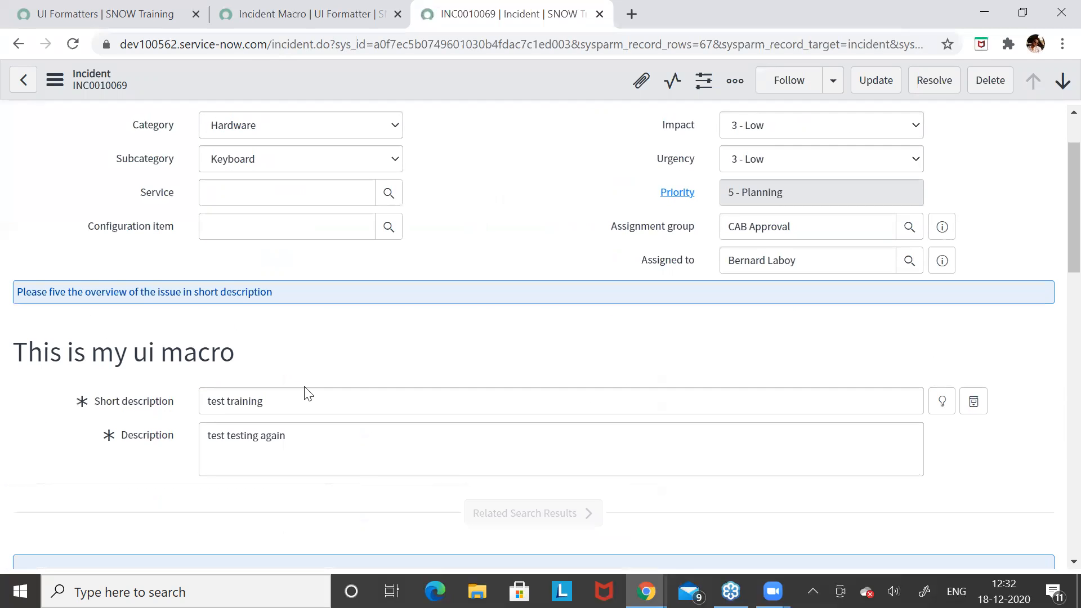